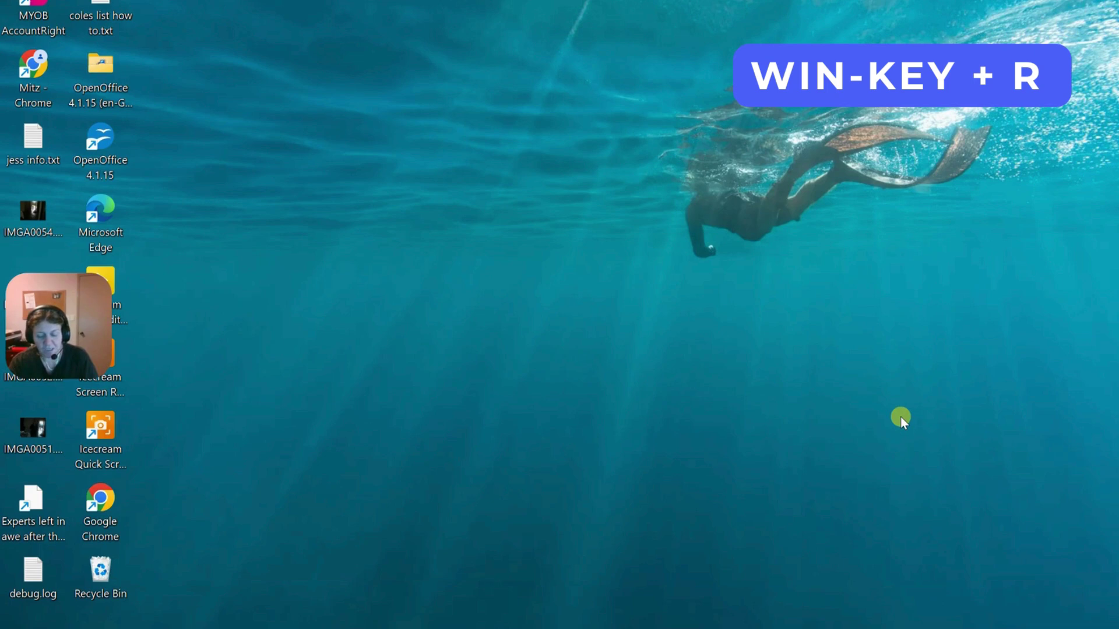
Launch cmd from the Run dialog as an Administrator Command Prompt.
key("super+r")
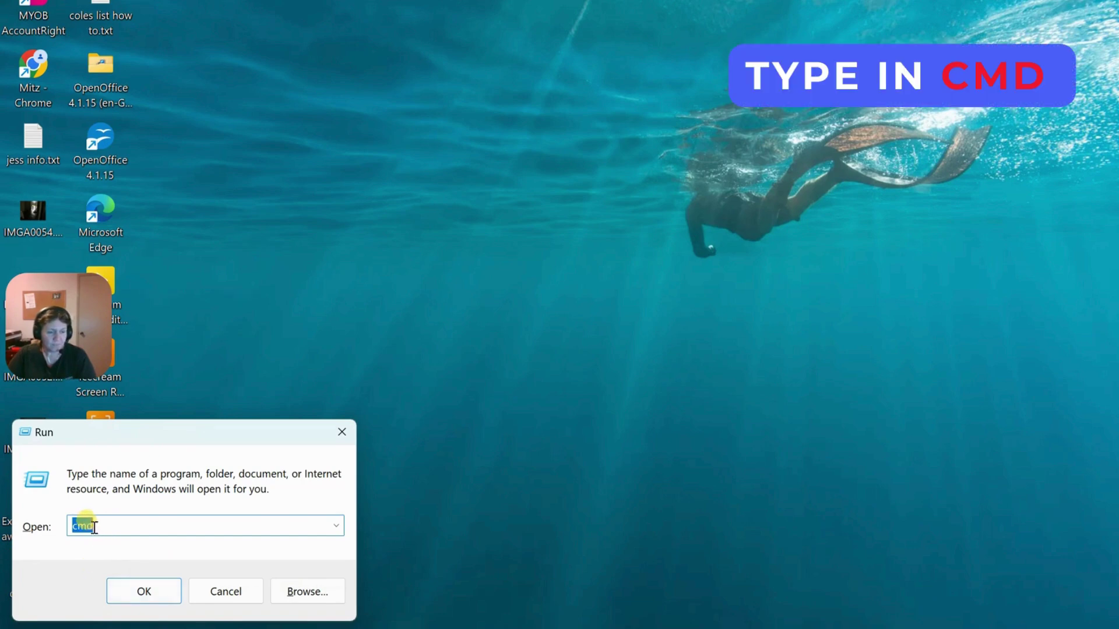
type("cmd")
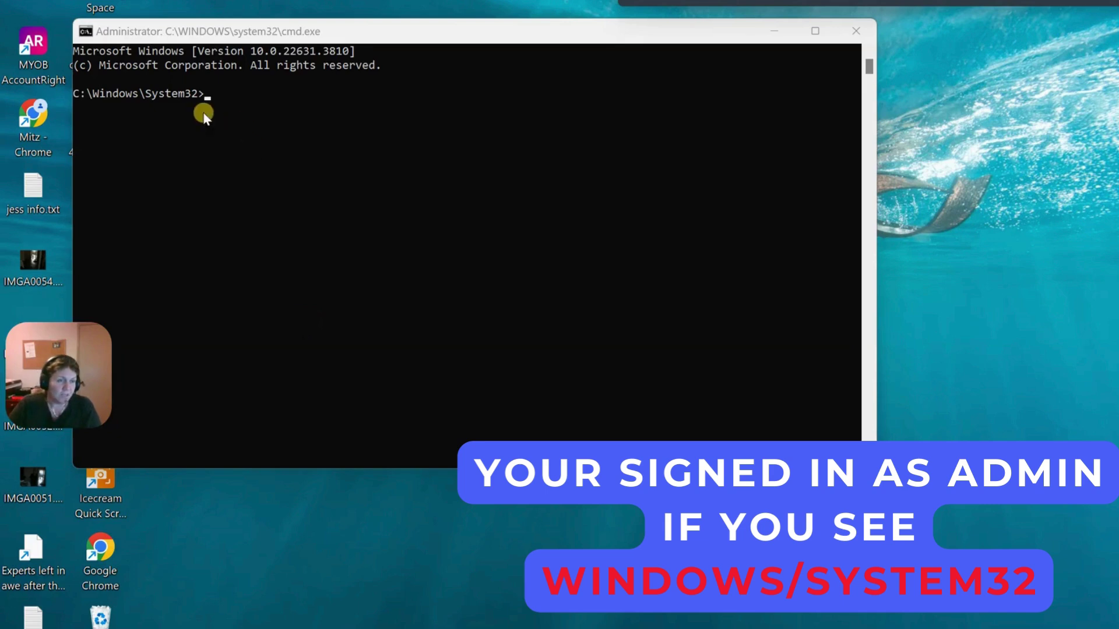
Run net user in Command Prompt to list the computer's local user accounts.
left_click_drag(205, 95, 74, 95)
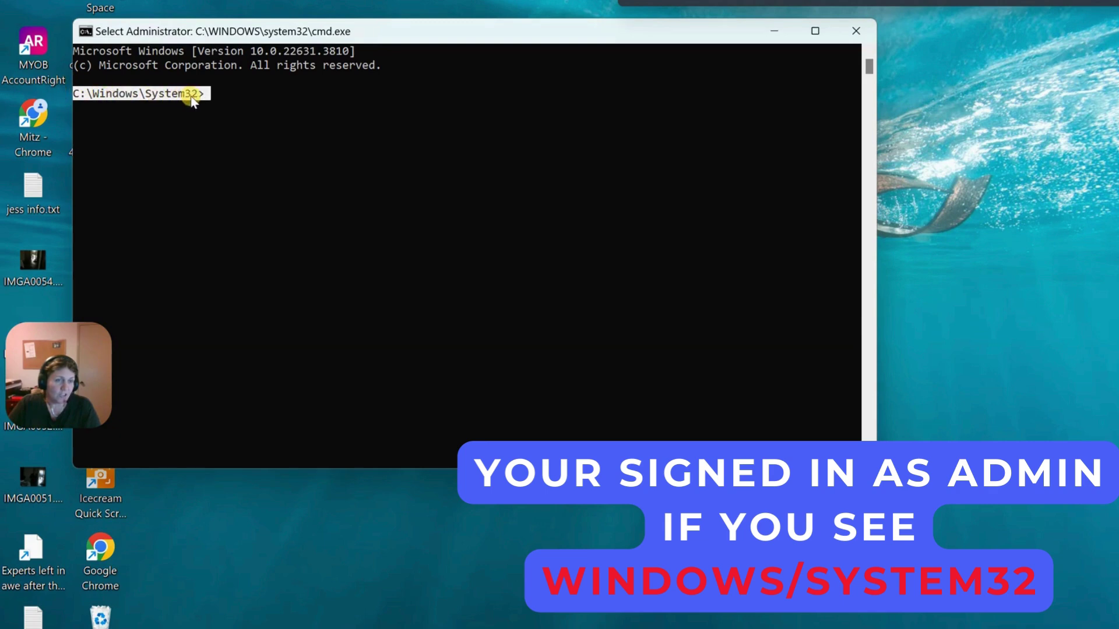
left_click(210, 94)
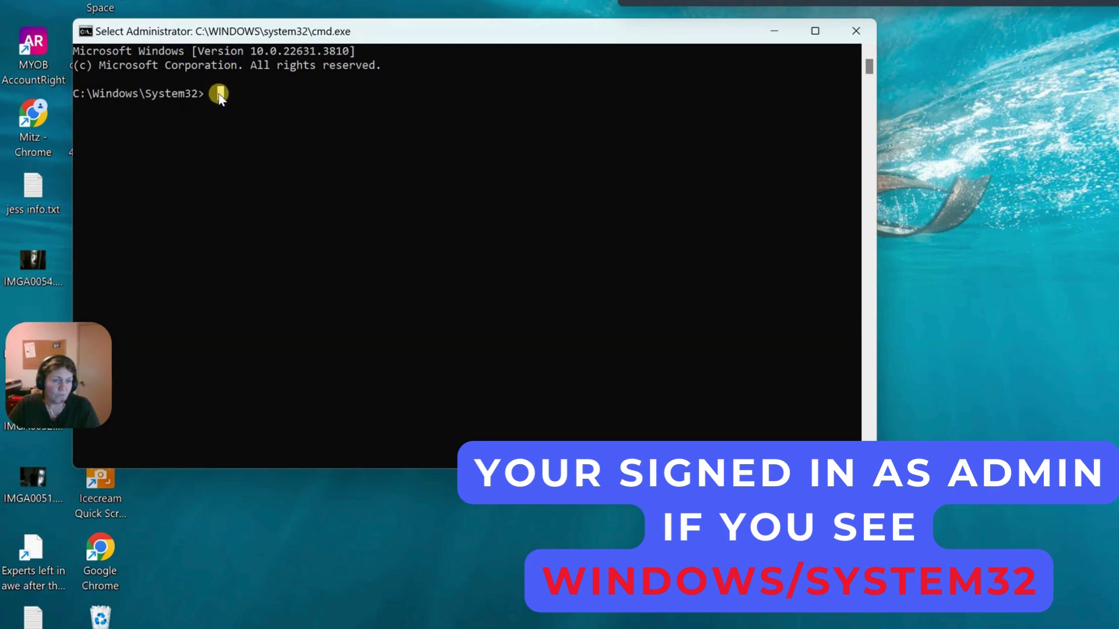
type("net user")
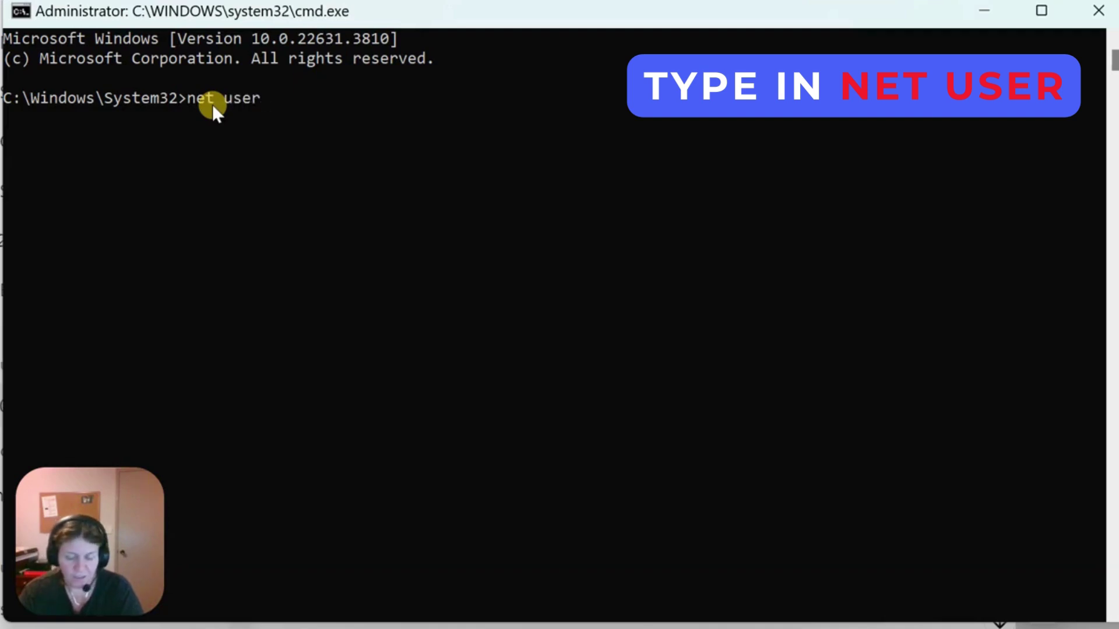
key("Return")
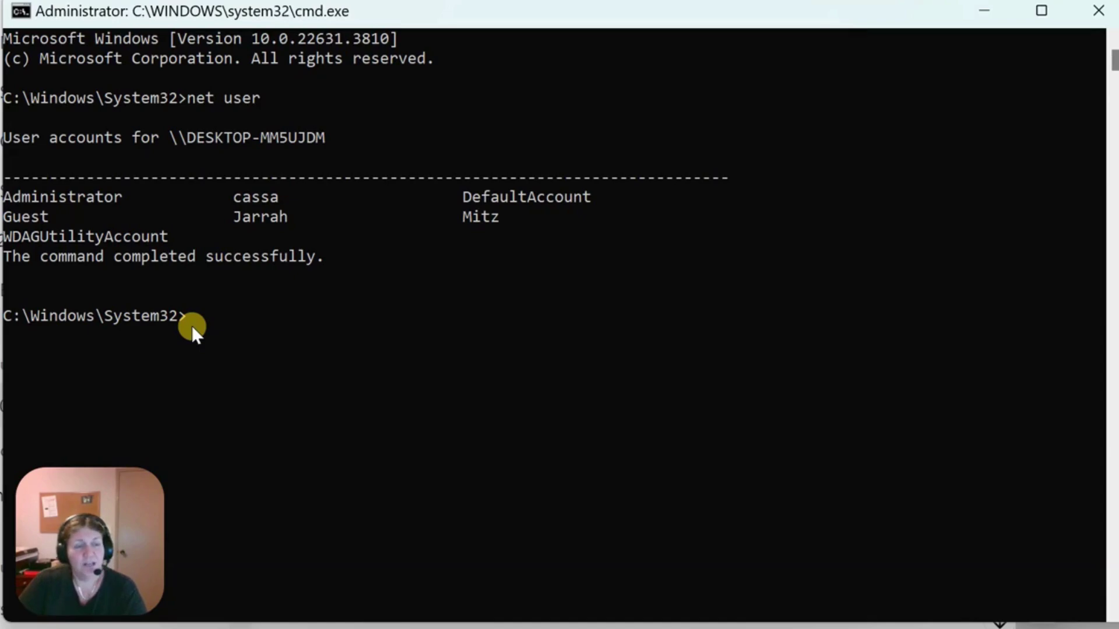
Paste and run wmic useraccount get name to list account names under a Name heading.
type("wmic useraccount get name")
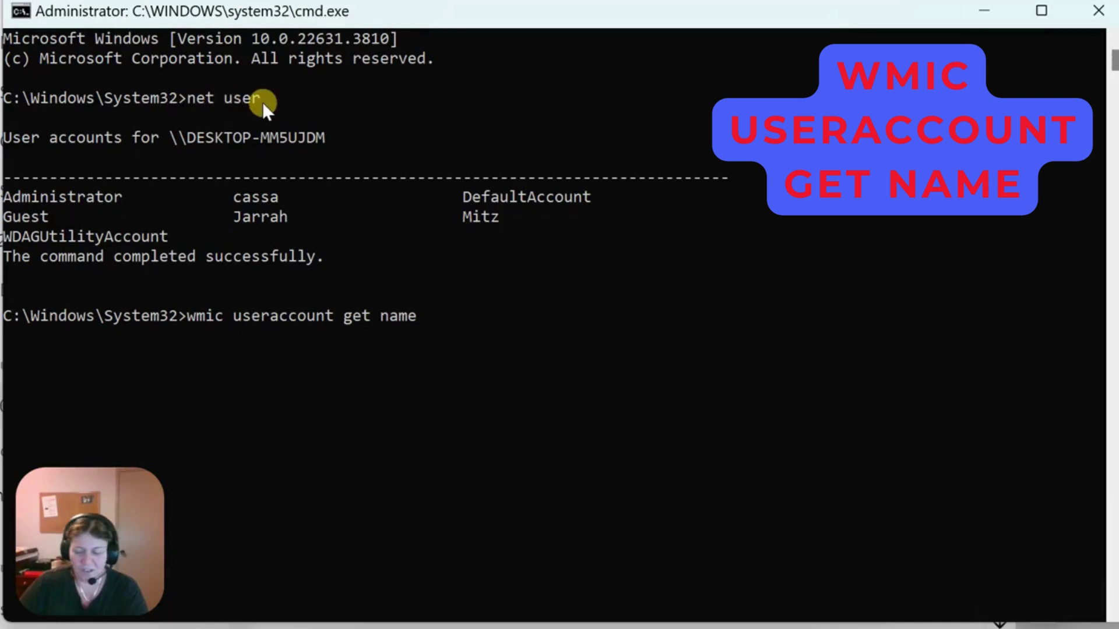
key("Return")
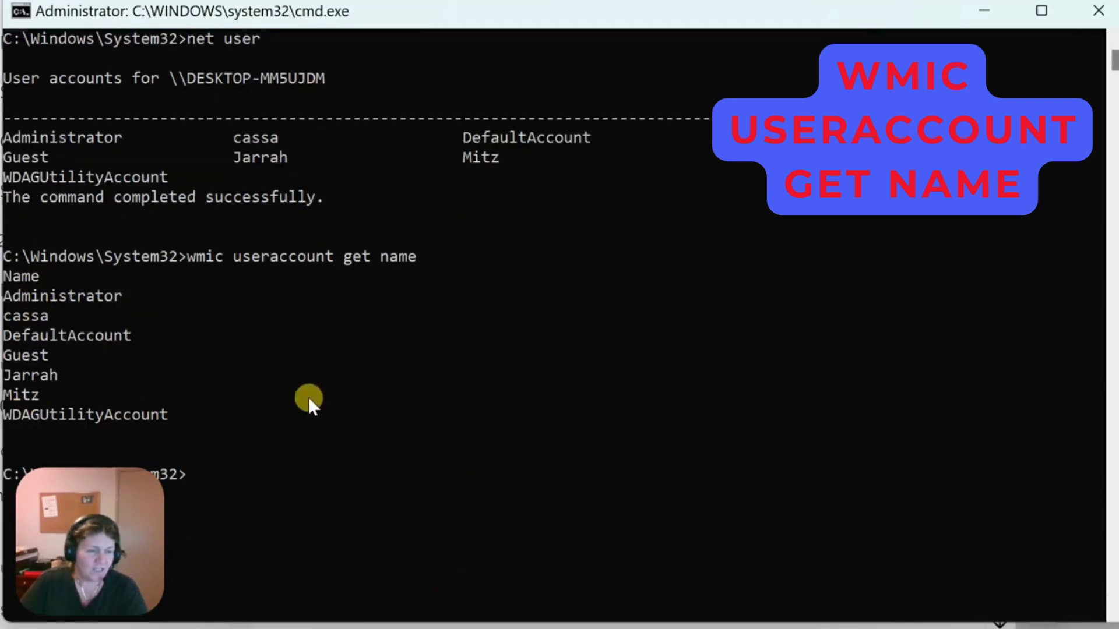
scroll(309, 402, "down", 5)
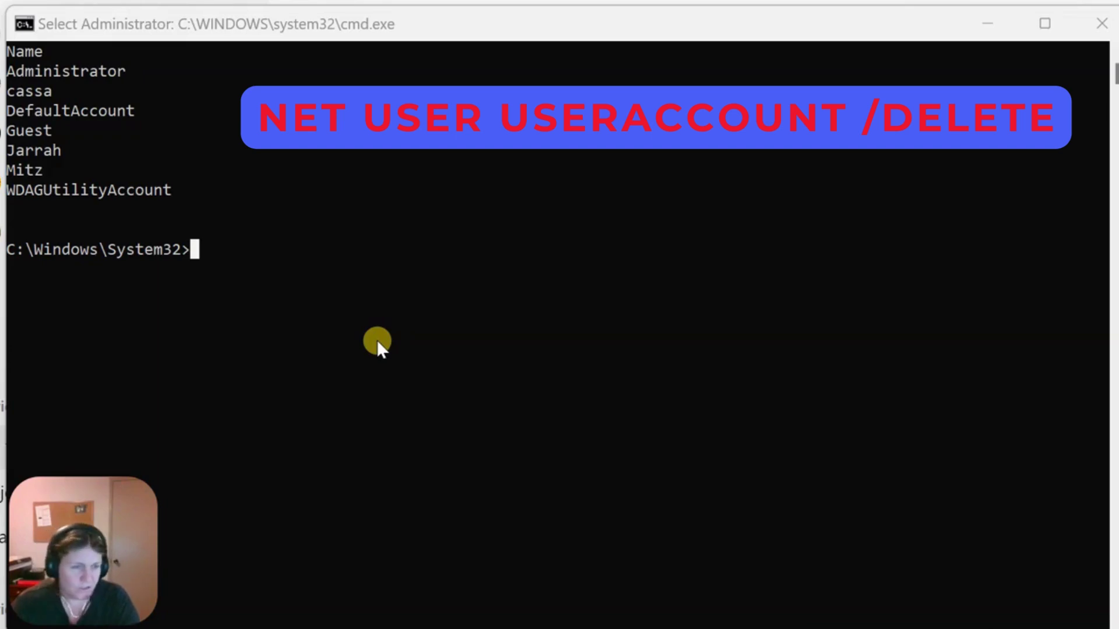
Enter net user Useraccount /delete at the prompt without running it.
left_click(179, 254)
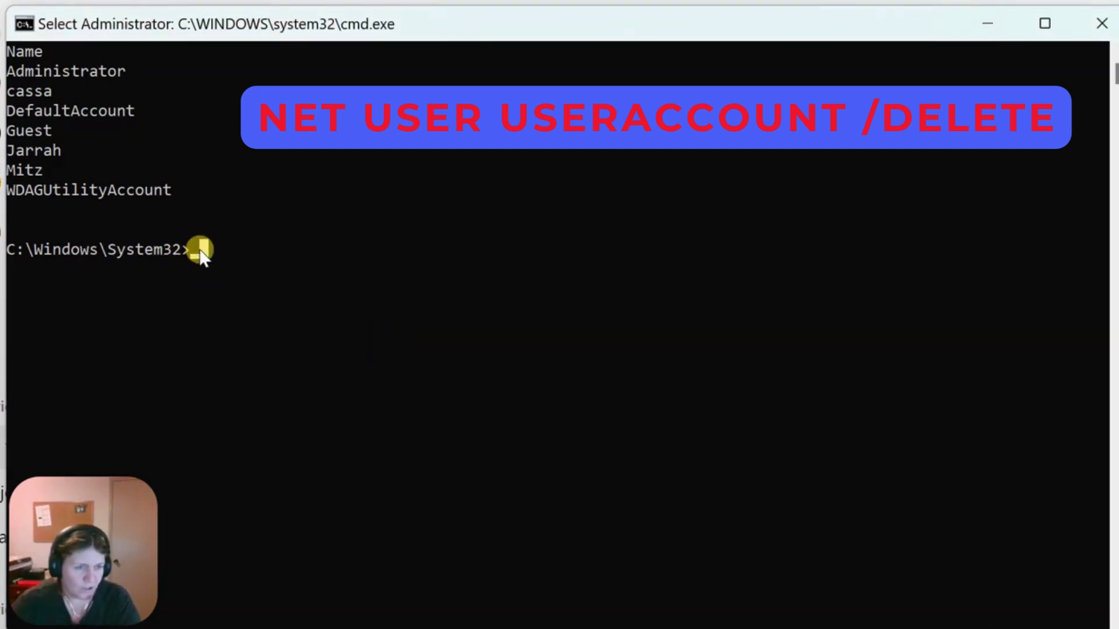
type("ne")
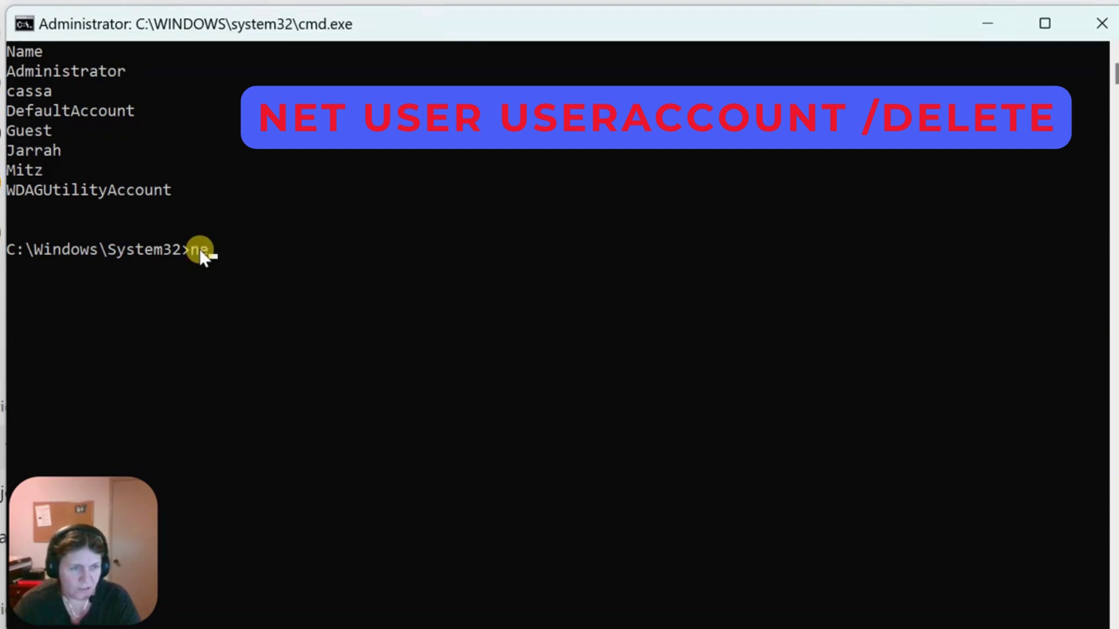
type("t user")
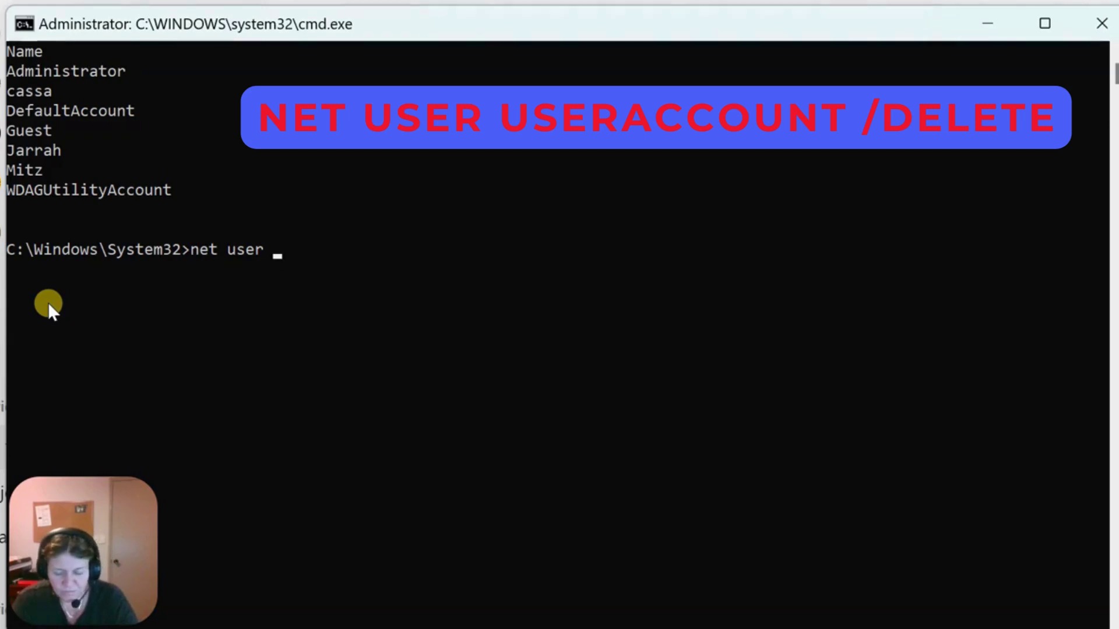
type("Jarrah")
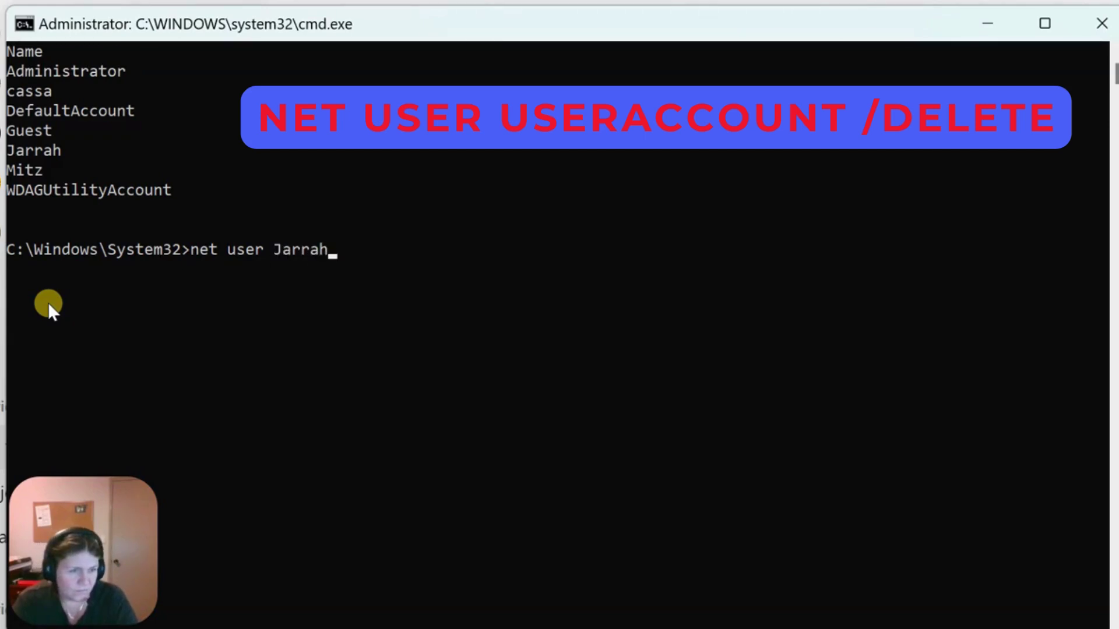
key("BackSpace")
key("BackSpace")
key("BackSpace")
key("BackSpace")
key("BackSpace")
key("BackSpace")
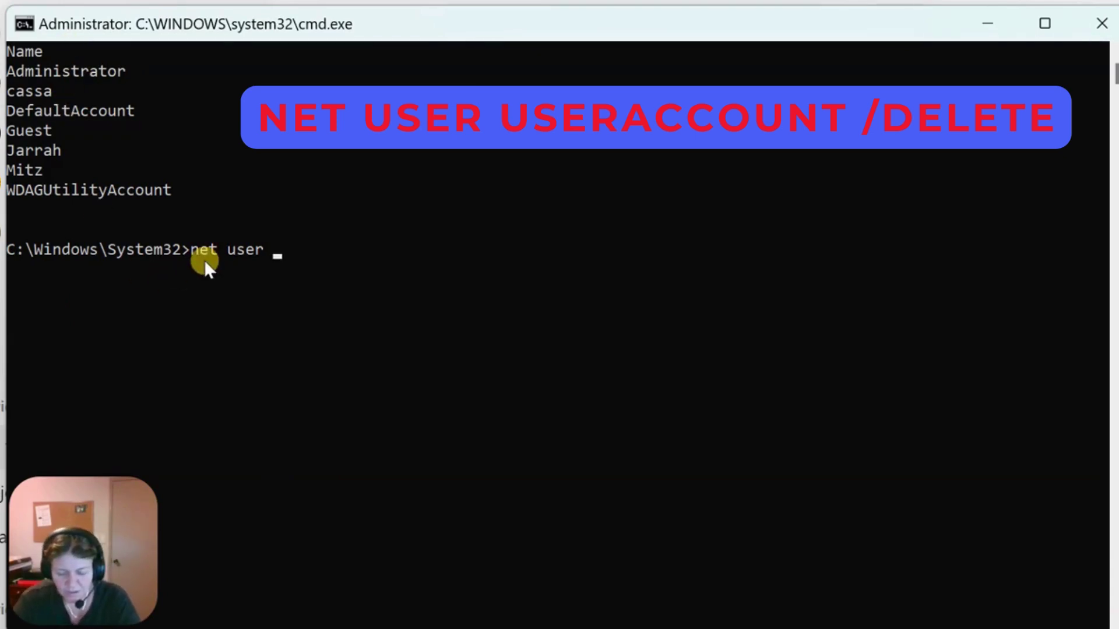
type("Userac")
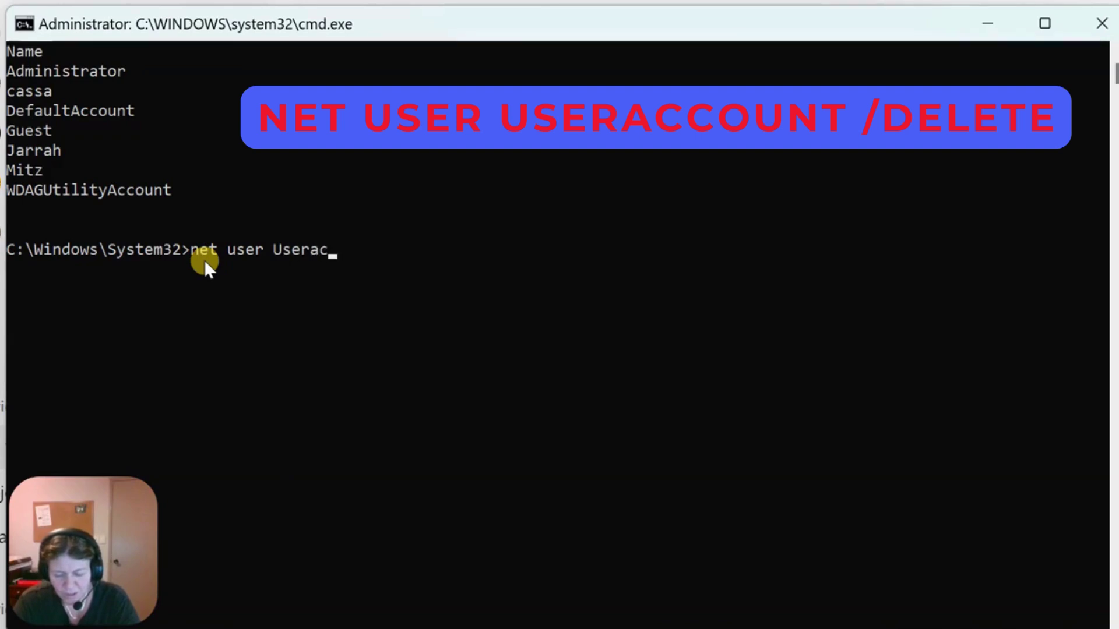
type("count")
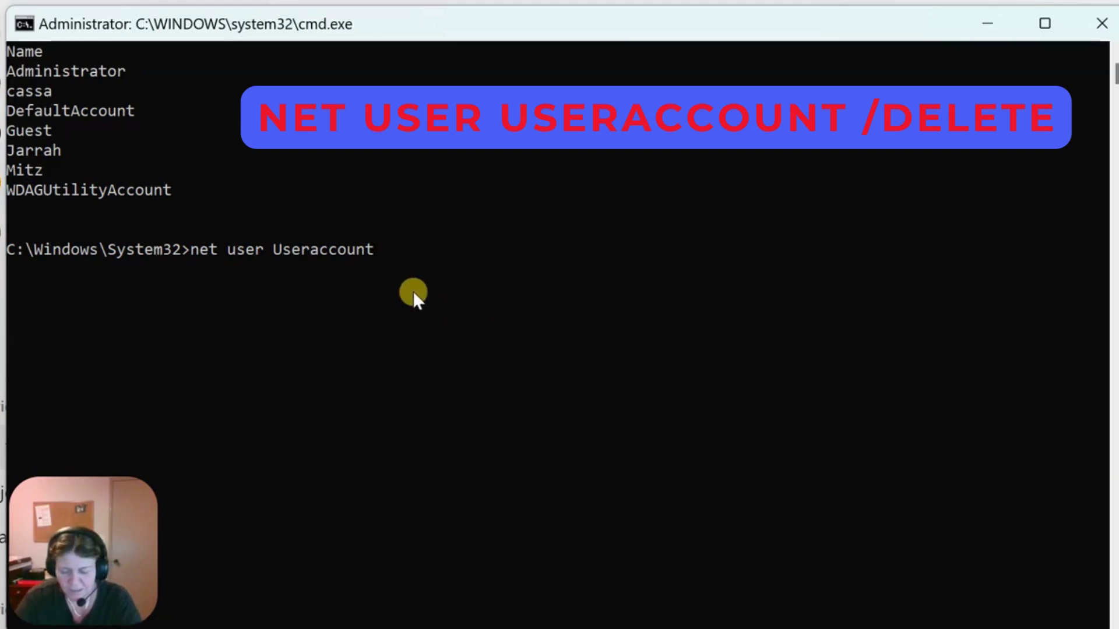
type(" /de")
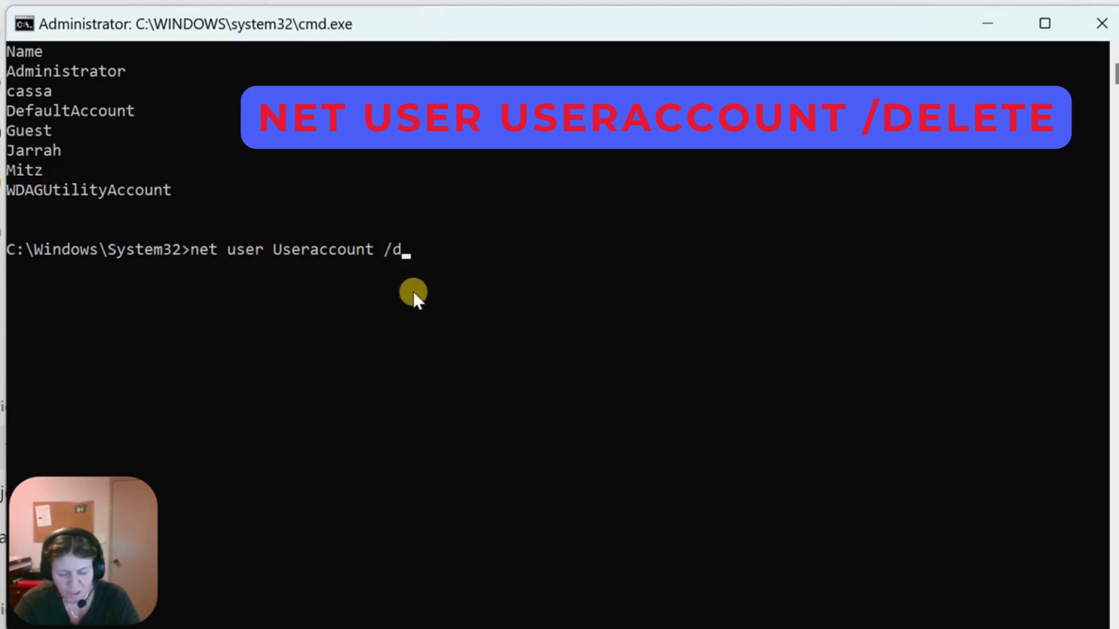
type("lete")
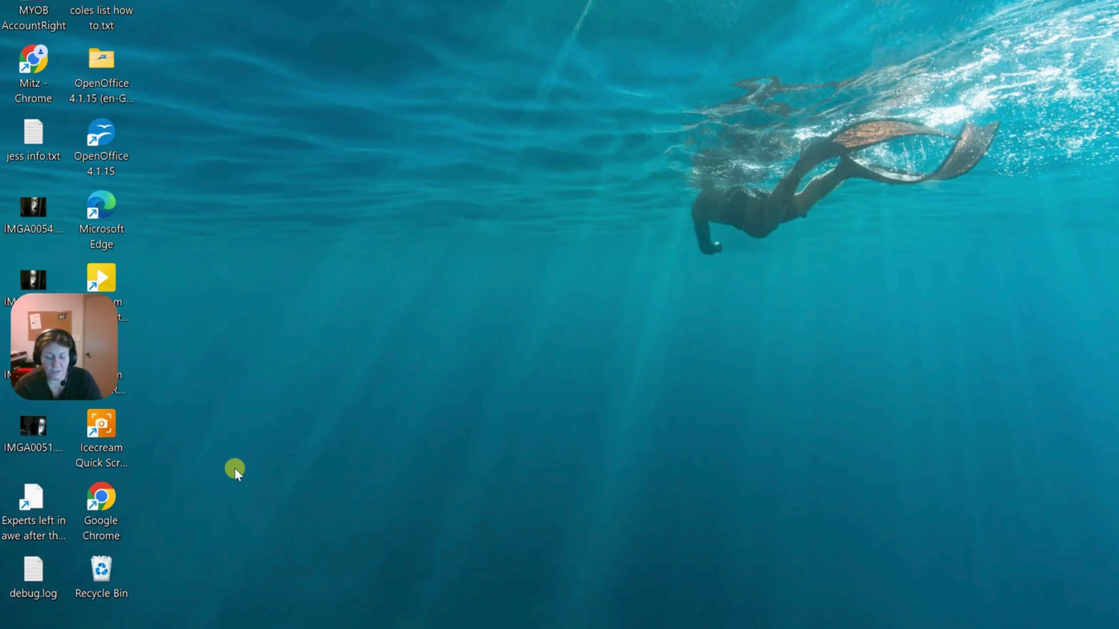
Run netplwiz from the Run dialog to open the User Accounts window.
key("super+r")
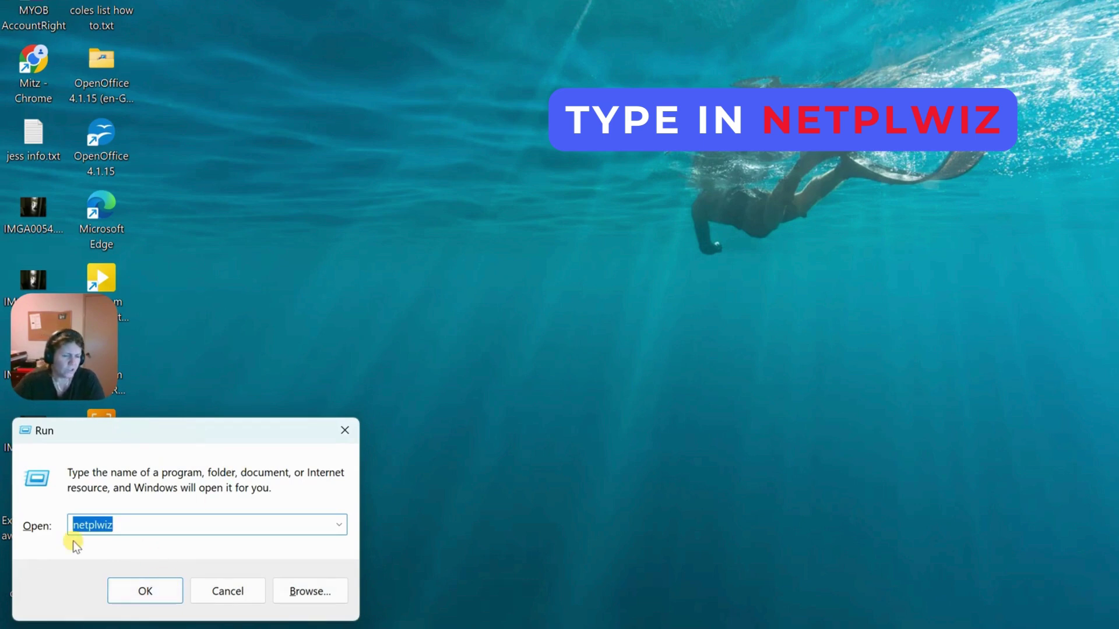
left_click(123, 525)
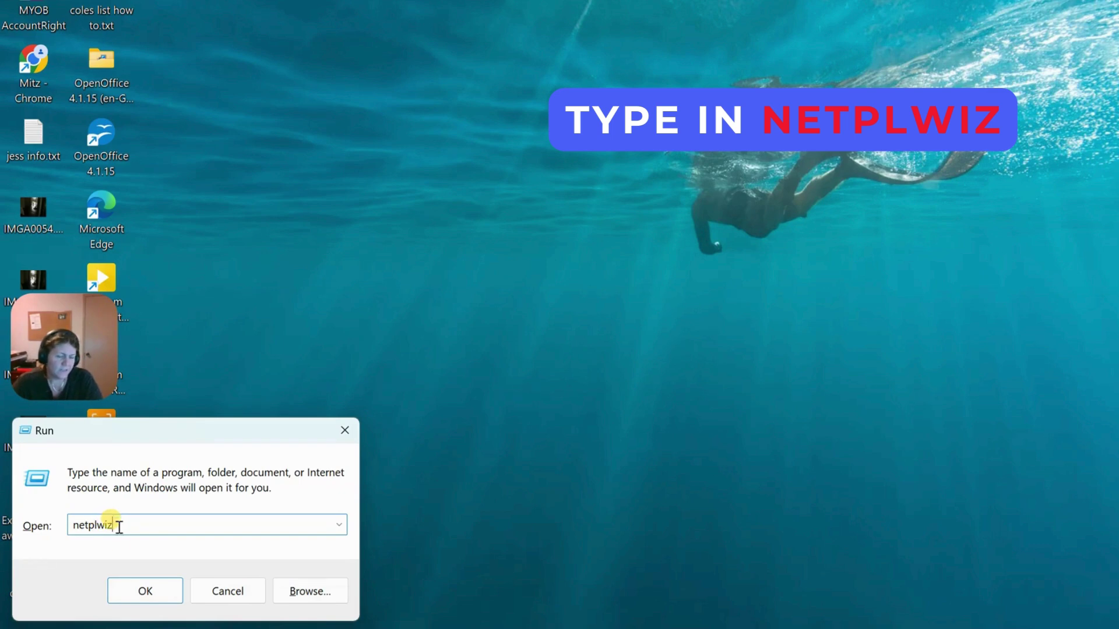
left_click(145, 591)
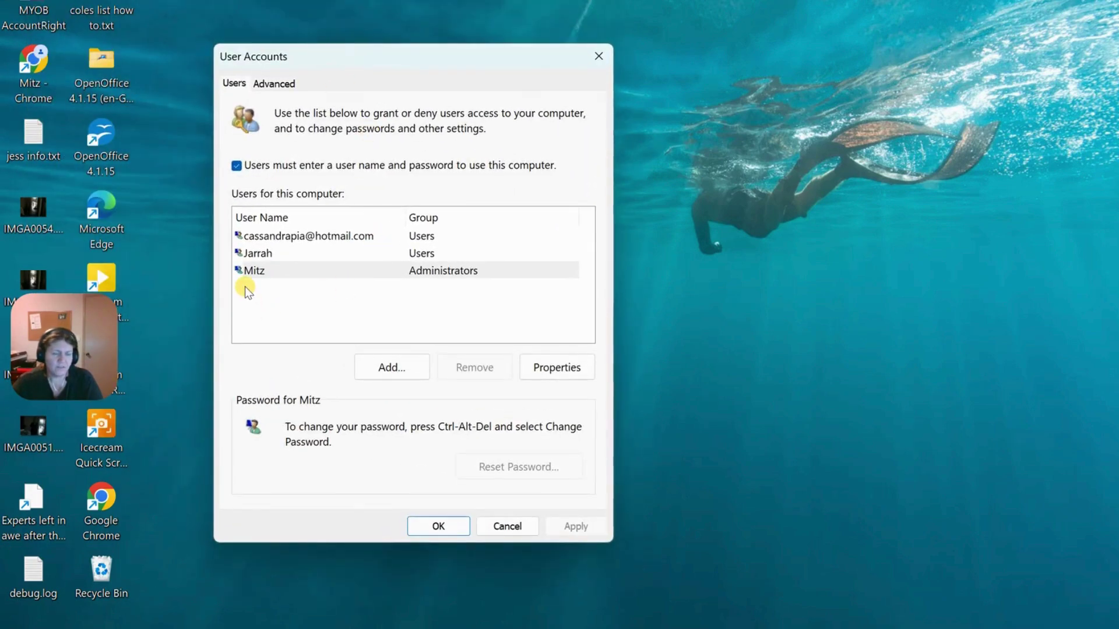
Remove the previous owner's Microsoft account, confirm the removal, and close User Accounts with OK.
left_click(292, 238)
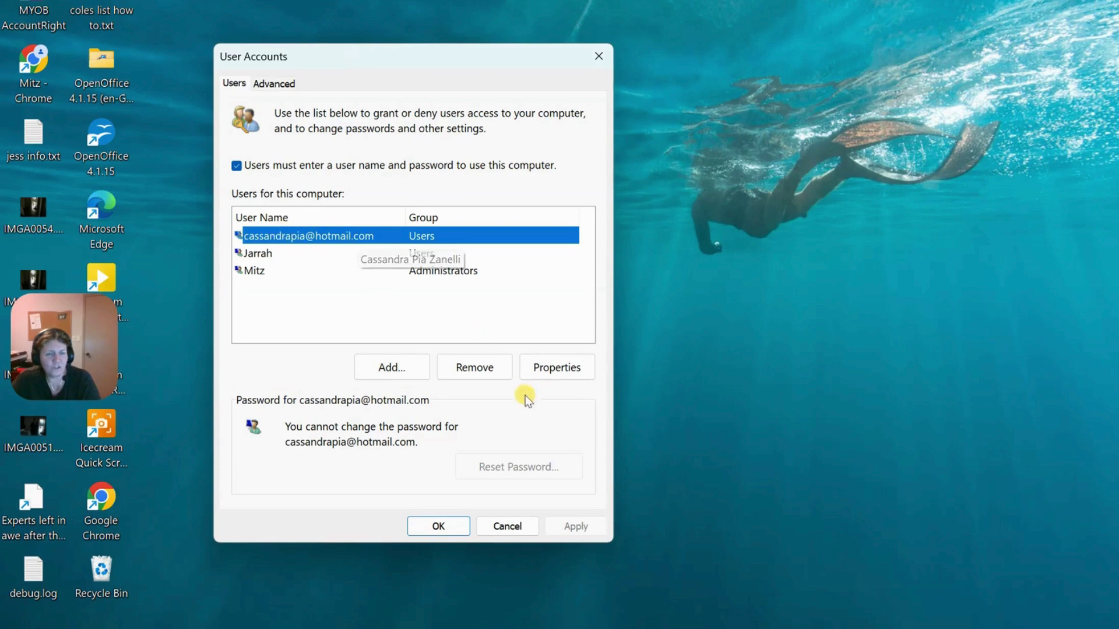
left_click(473, 369)
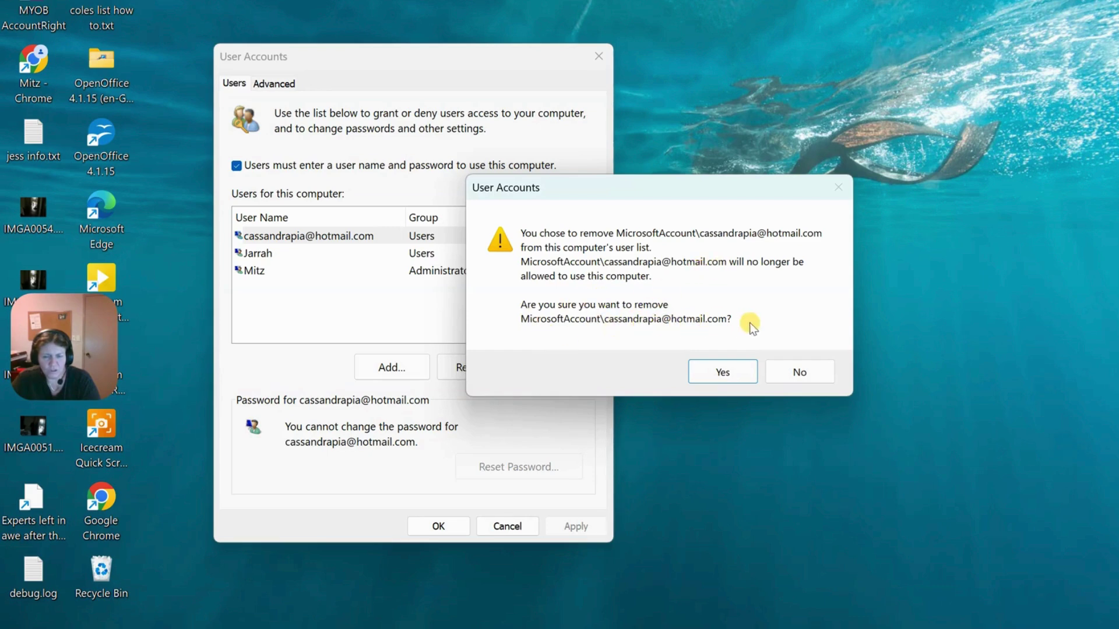
left_click(723, 373)
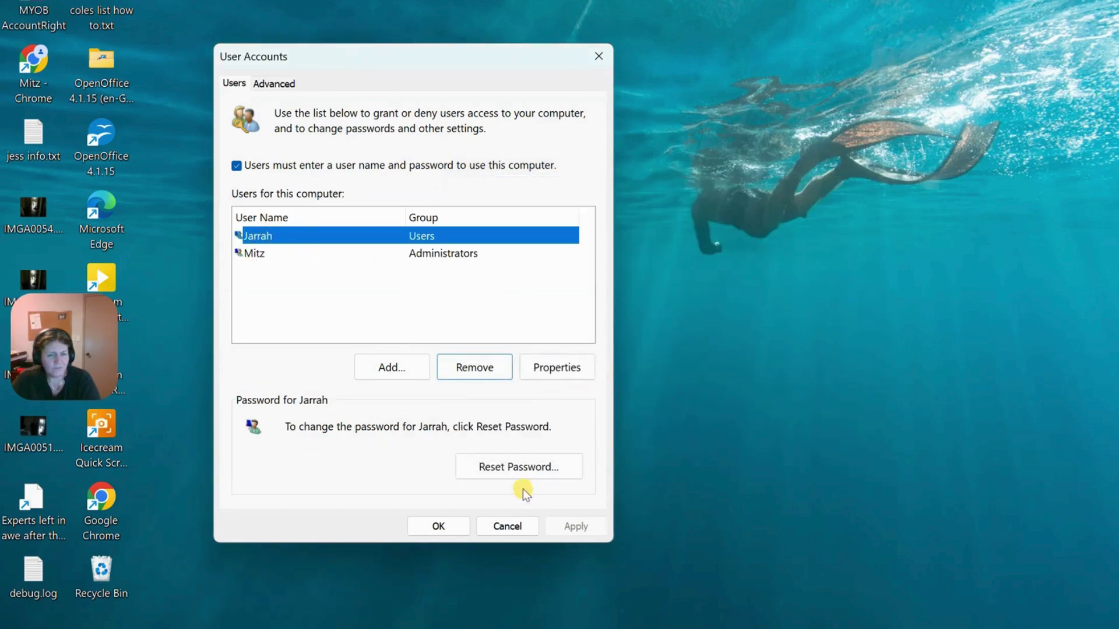
left_click(439, 526)
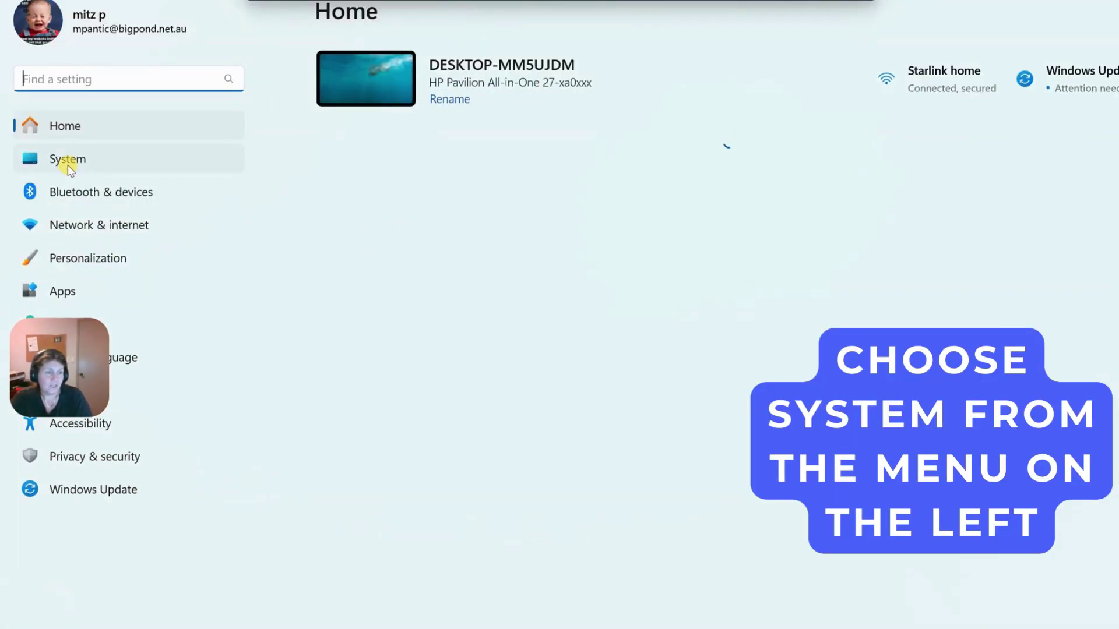
Go to System › About in Settings to view the device specifications and PC name.
left_click(67, 166)
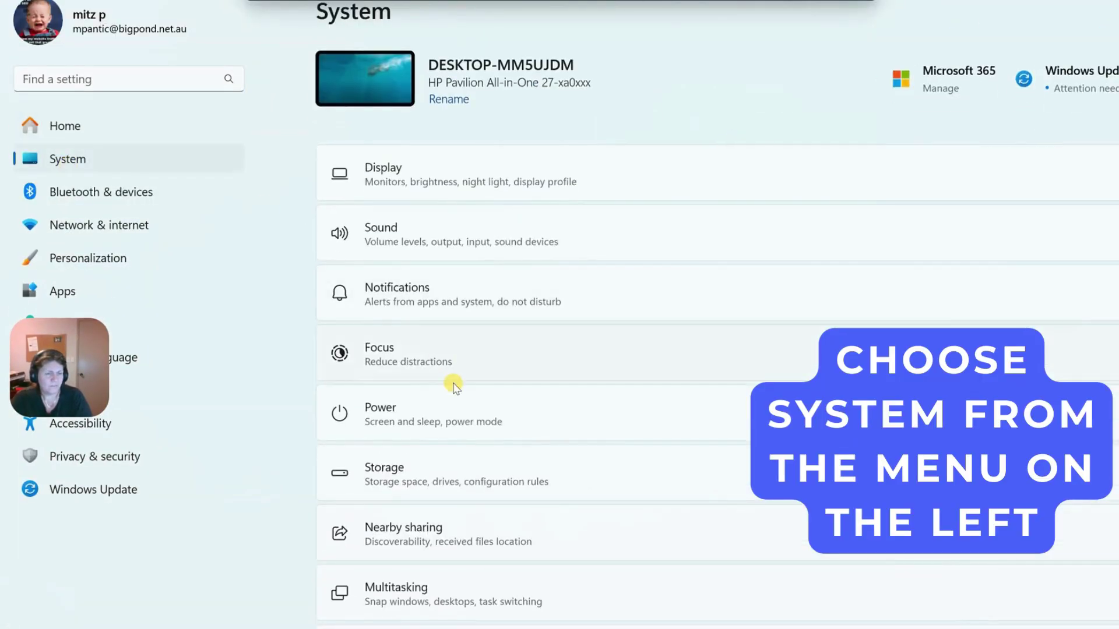
scroll(452, 385, "down", 10)
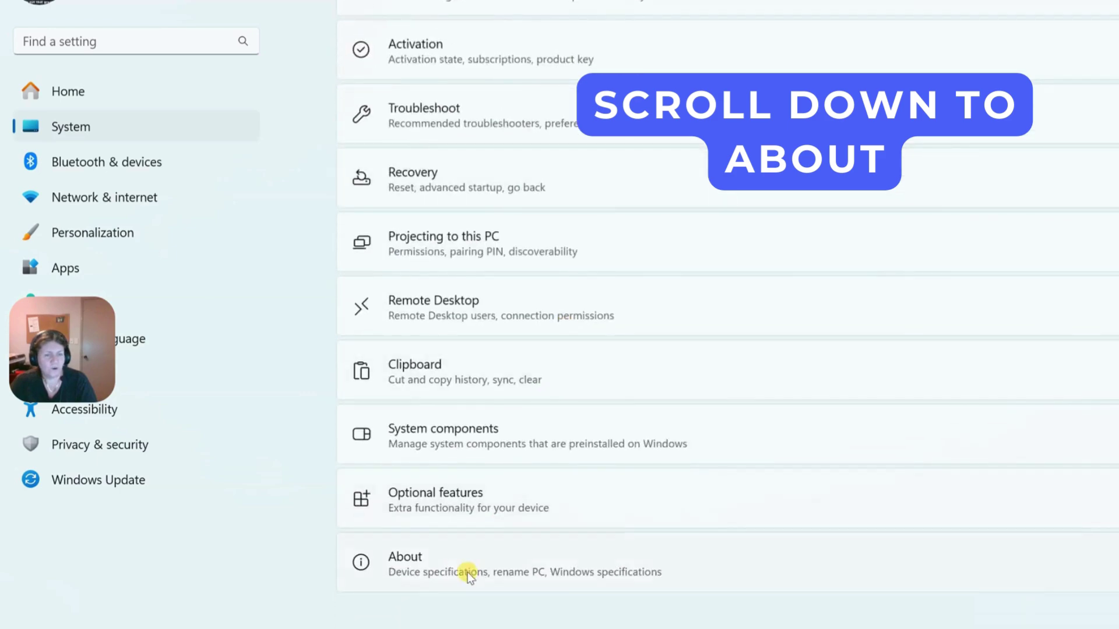
left_click(394, 559)
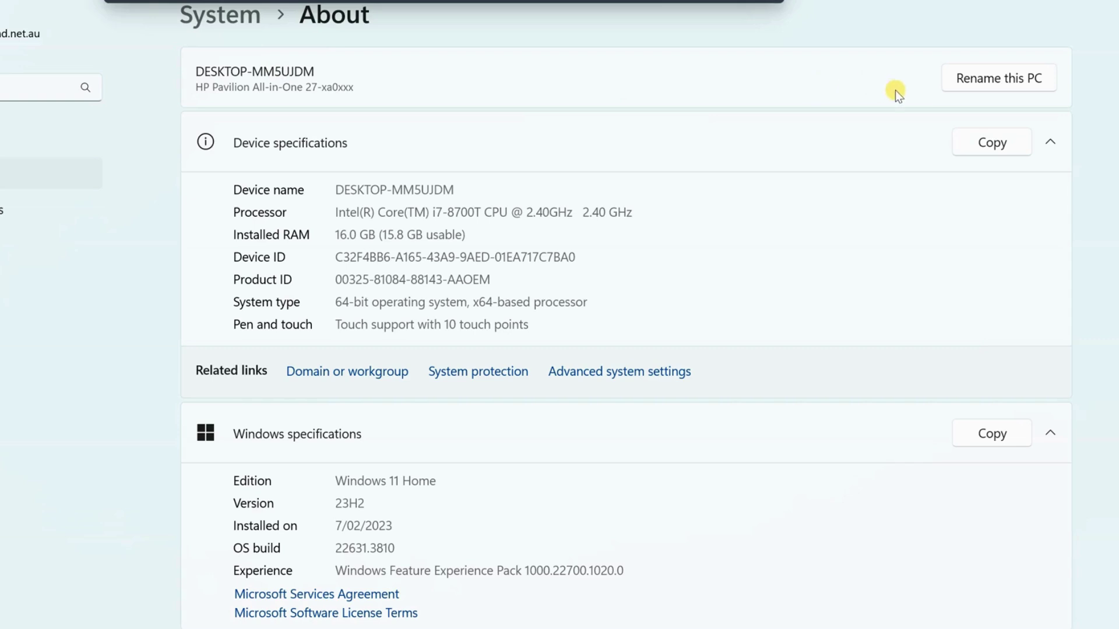
Rename the PC to Mitz-computer, replacing the rejected space with a hyphen.
left_click(1014, 82)
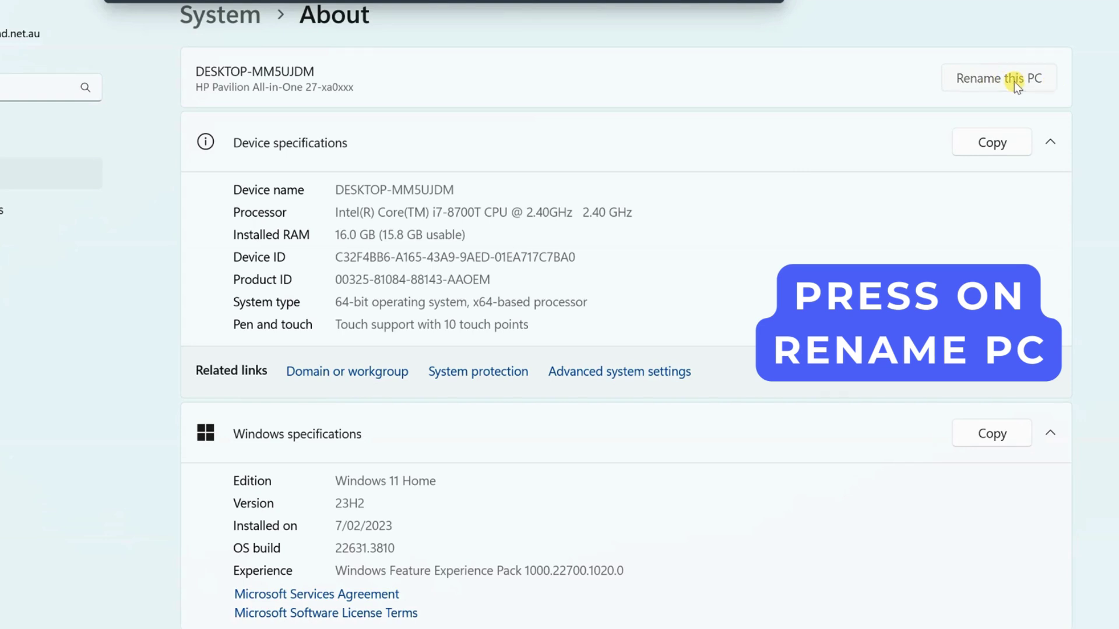
type("M")
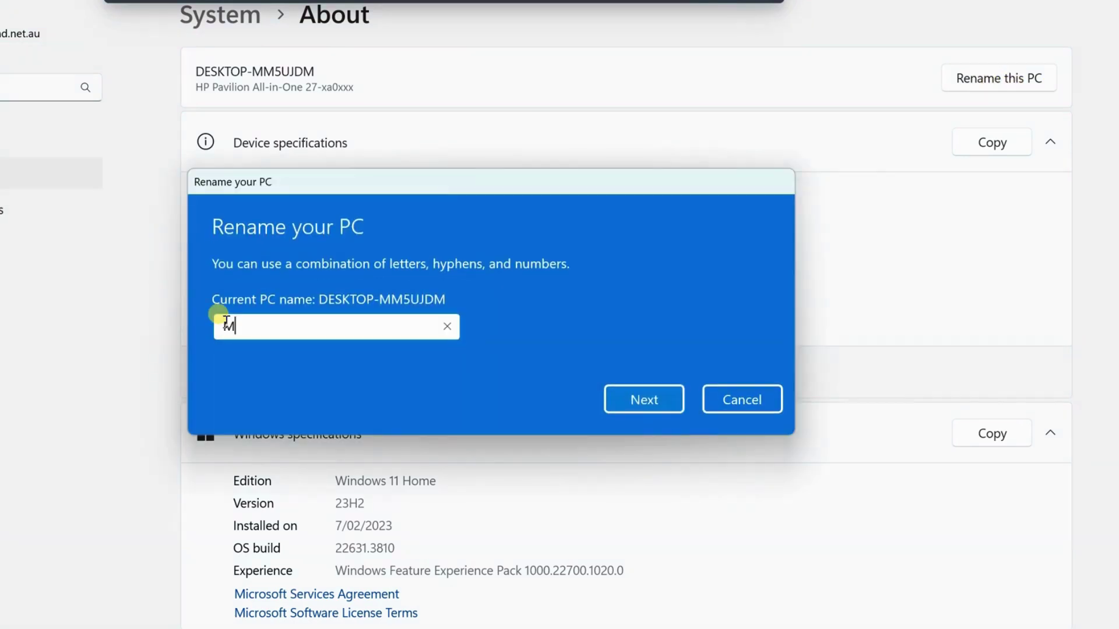
type("itz computer")
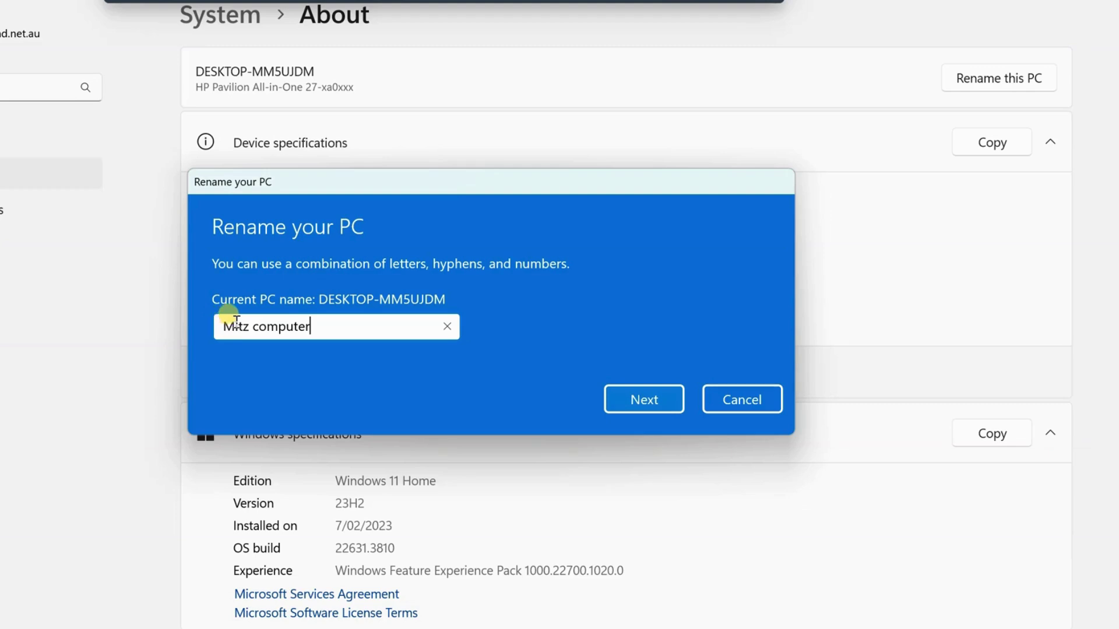
left_click(636, 396)
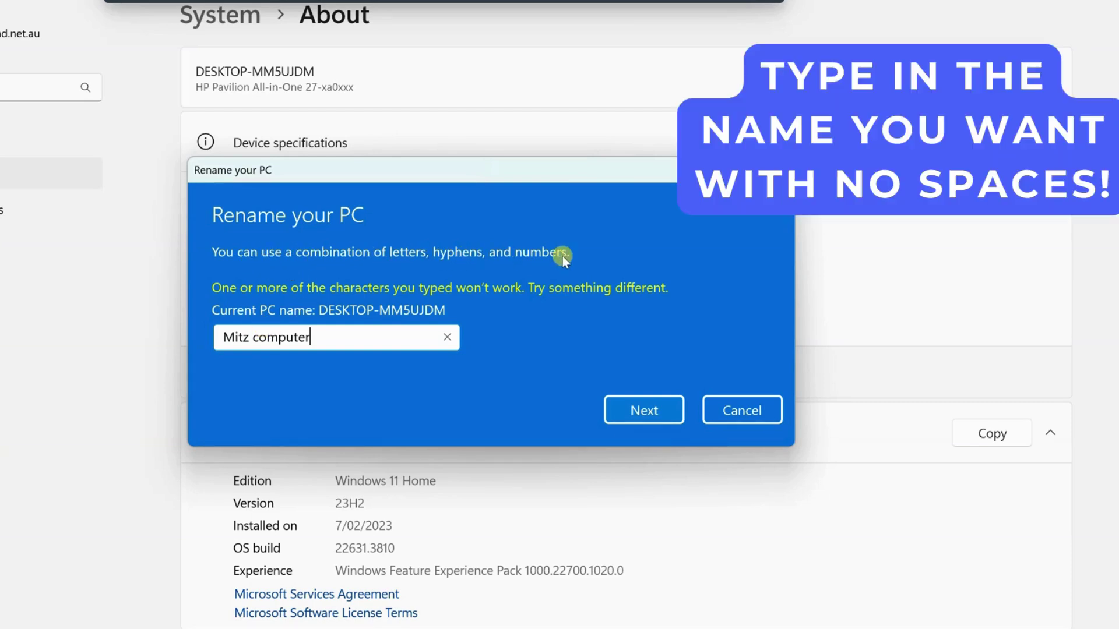
left_click(254, 337)
key("Delete")
type("c")
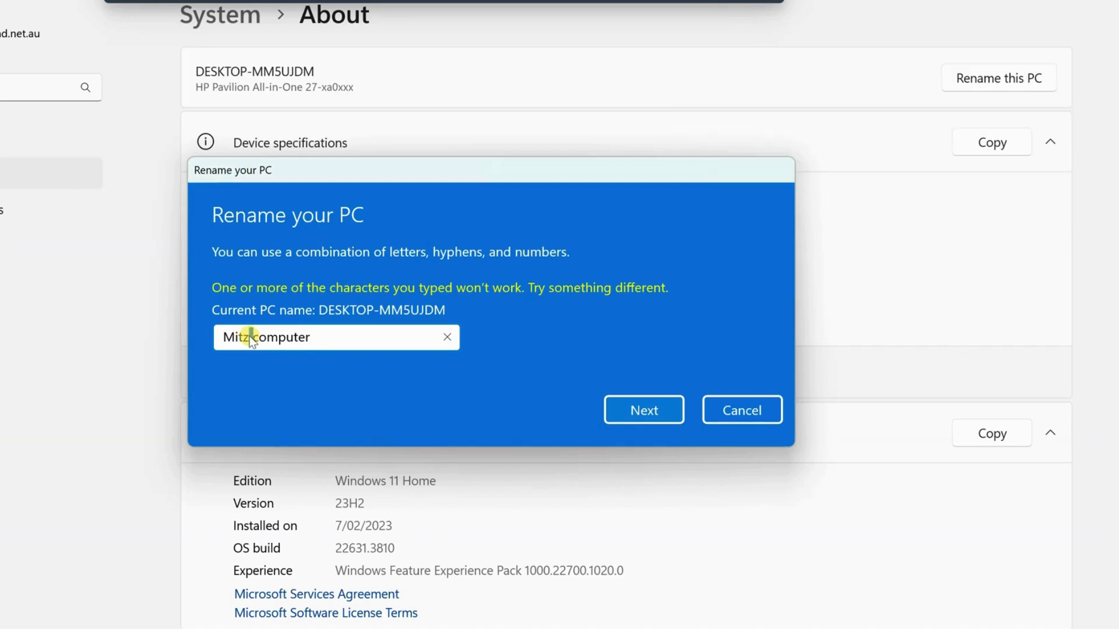
key("Delete")
type("-")
left_click(644, 409)
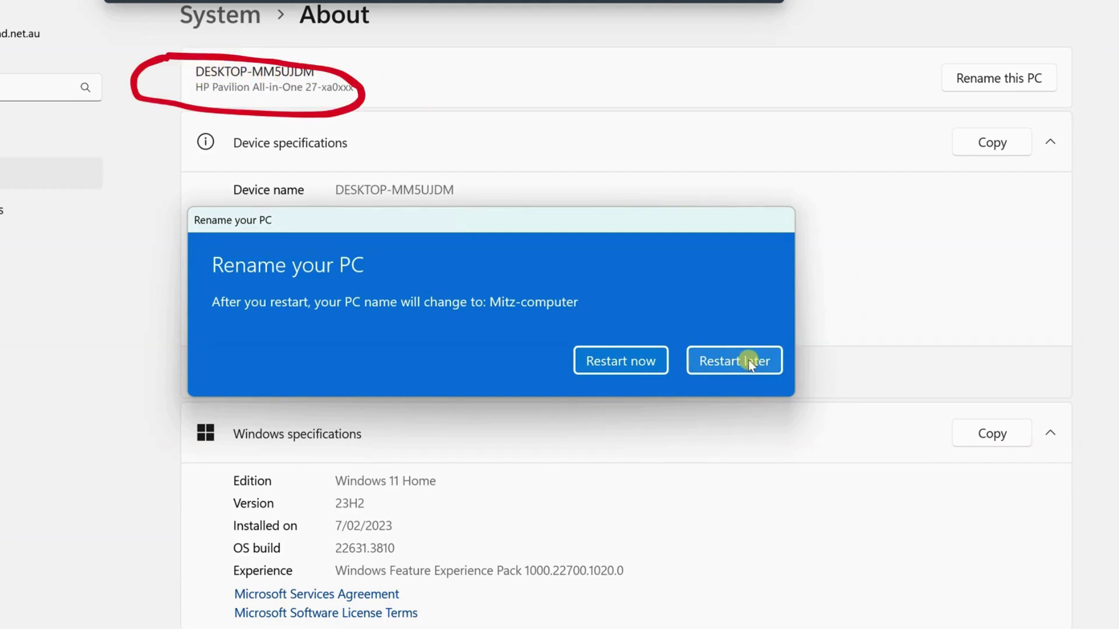
left_click(733, 363)
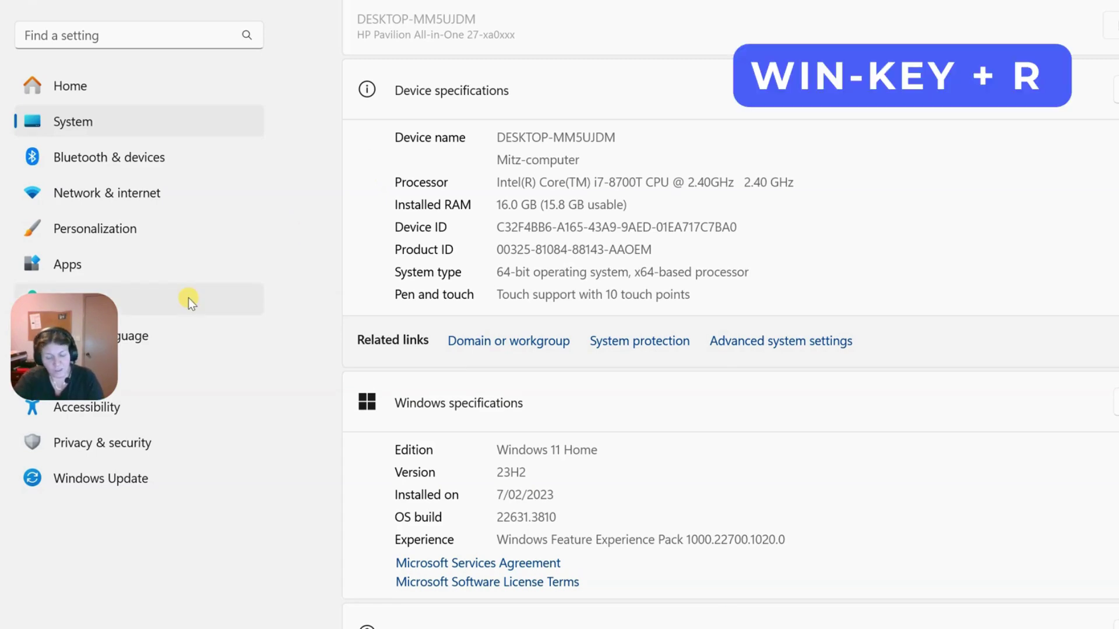
Replace netplwiz with regedit in the Run dialog and launch Registry Editor as administrator.
key("super+r")
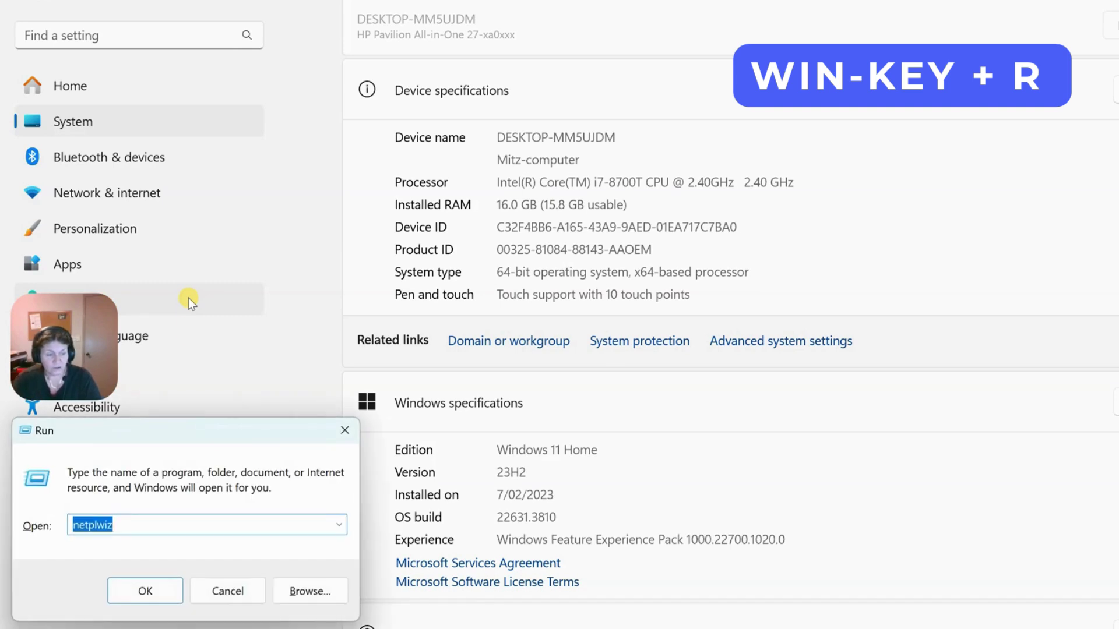
left_click(134, 524)
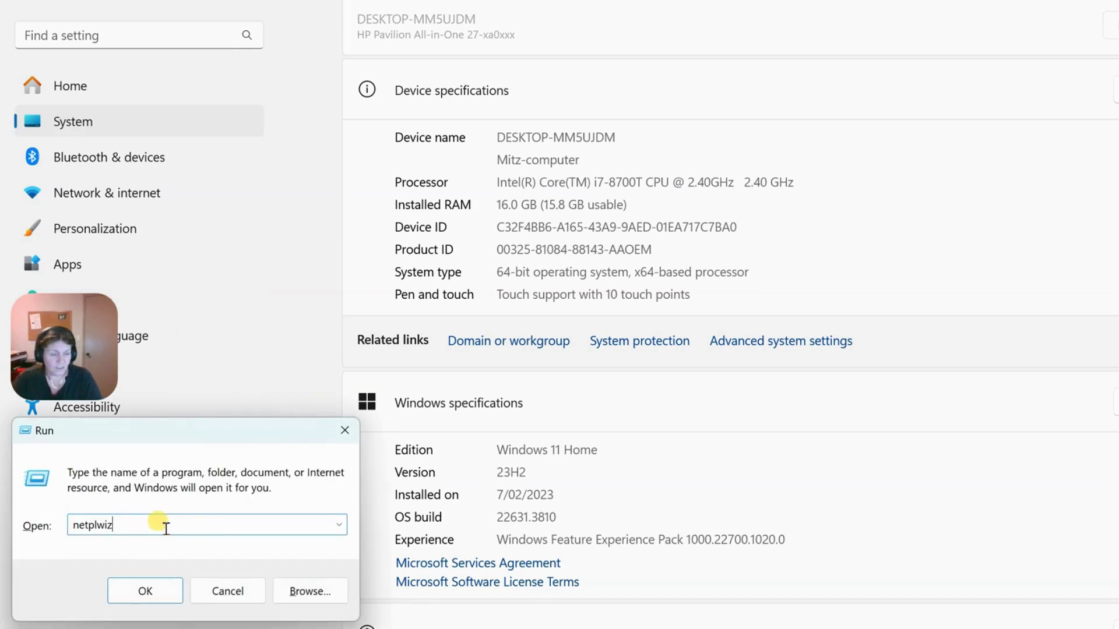
left_click_drag(159, 526, 46, 526)
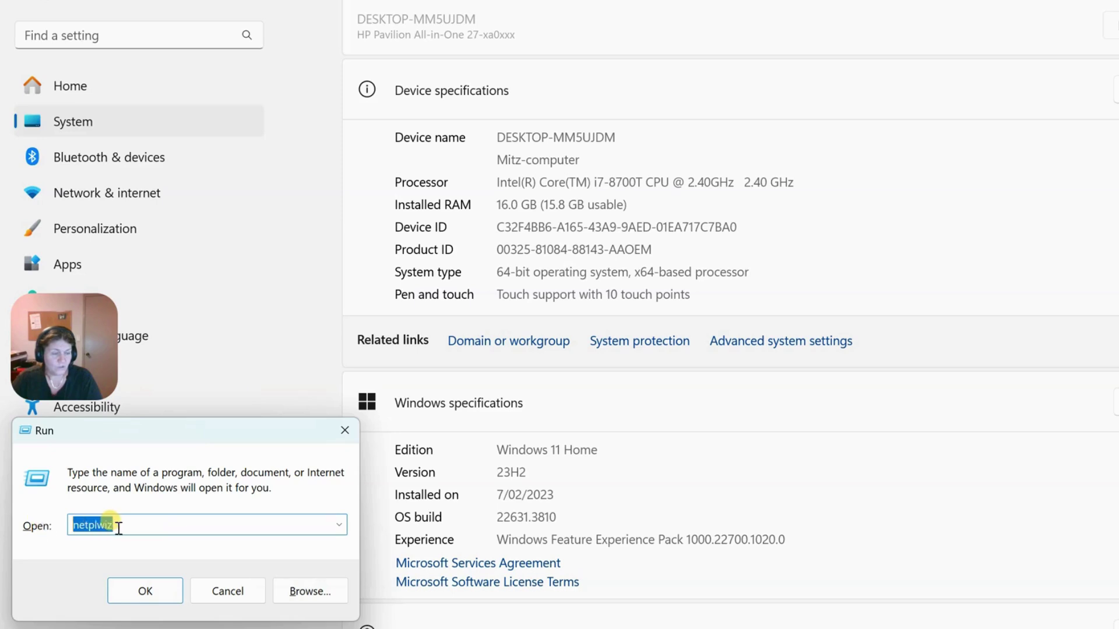
type("reg")
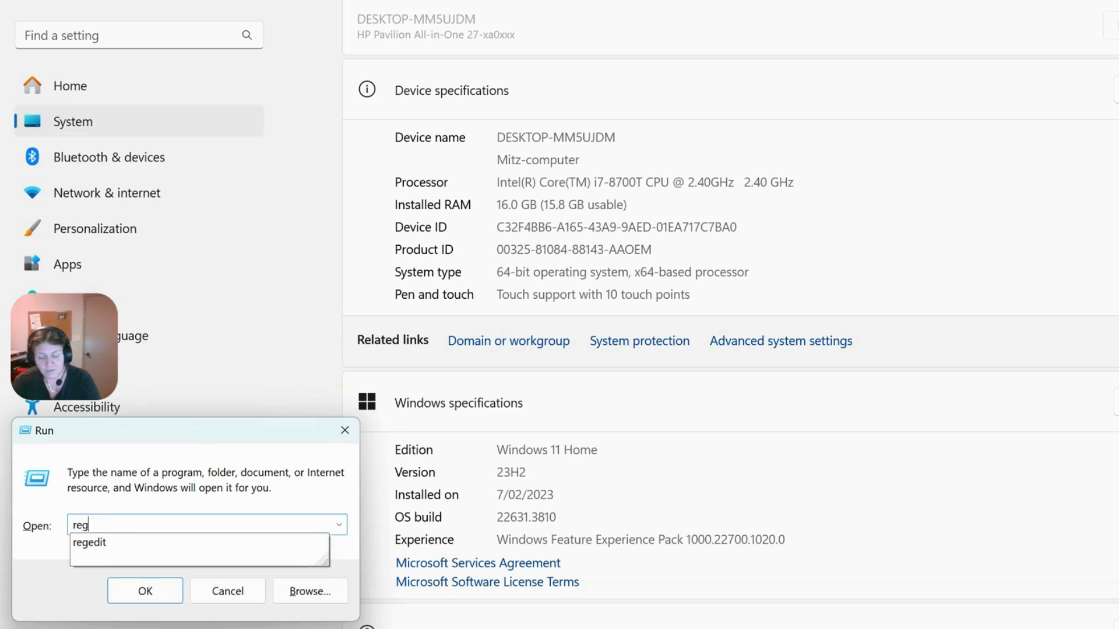
type("edit")
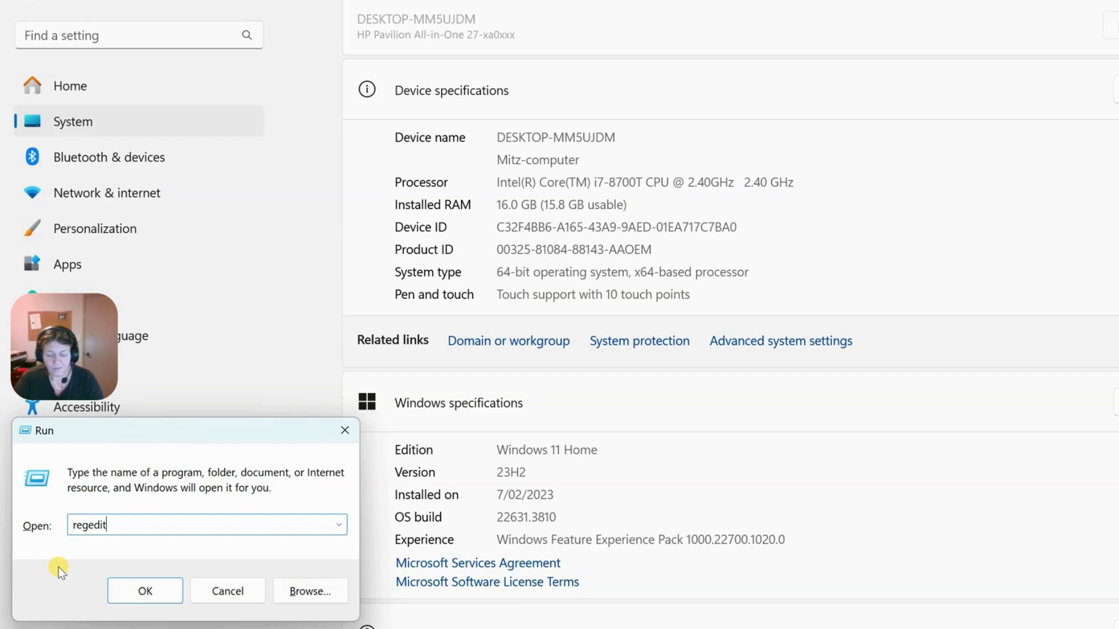
key("ctrl+shift+Return")
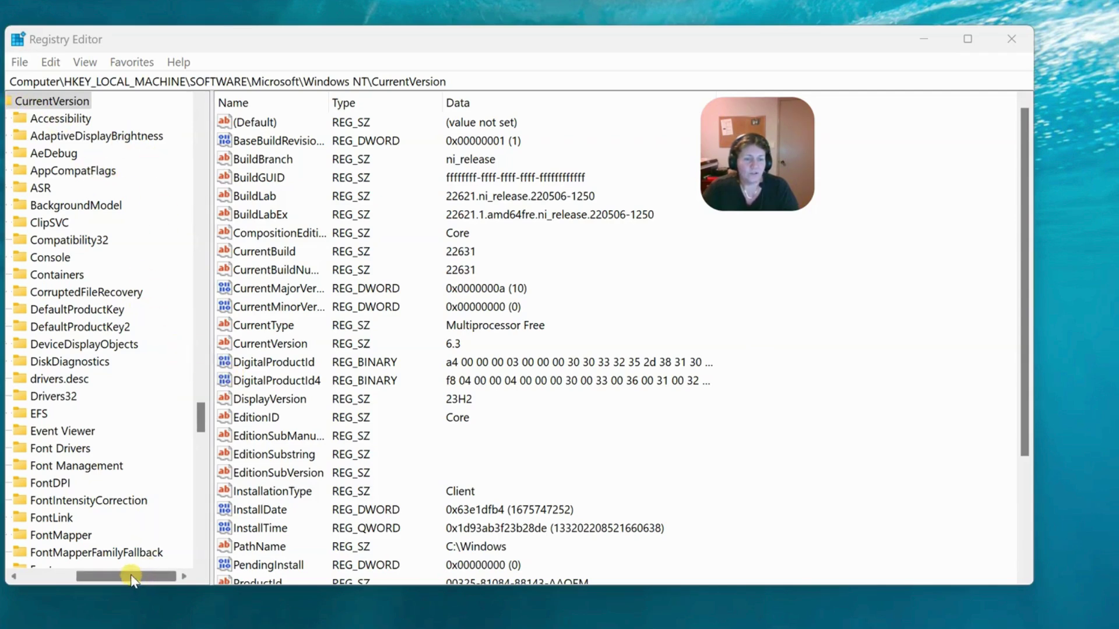
Collapse CurrentVersion, SOFTWARE and HKEY_LOCAL_MACHINE up to the Computer root in the key tree.
left_click_drag(131, 575, 77, 576)
left_click(92, 100)
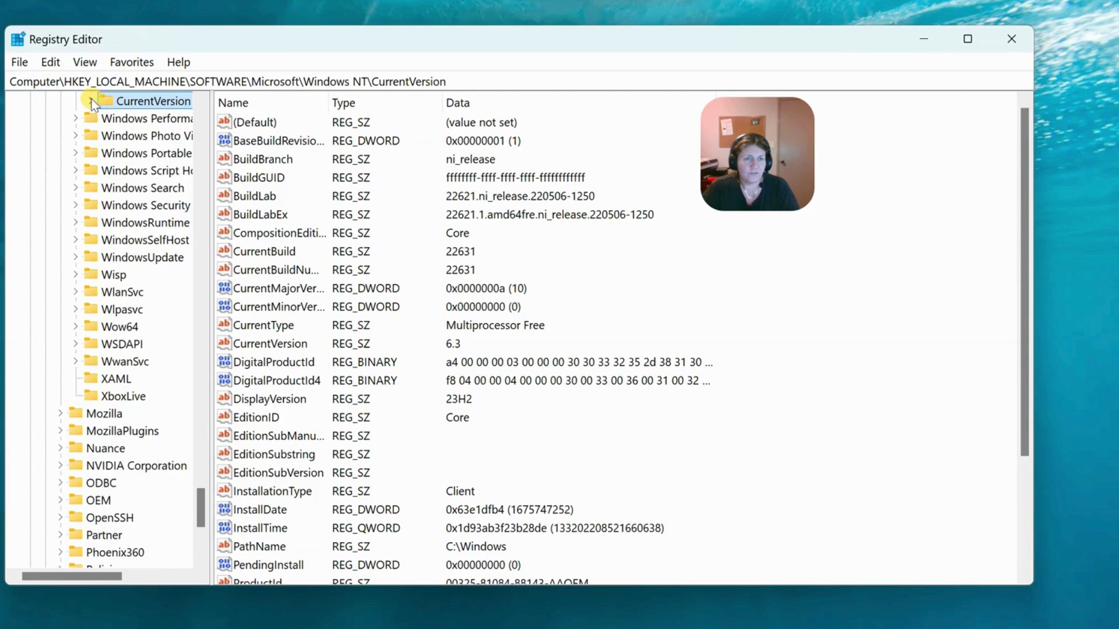
left_click(91, 100)
left_click_drag(196, 418, 224, 107)
left_click(45, 240)
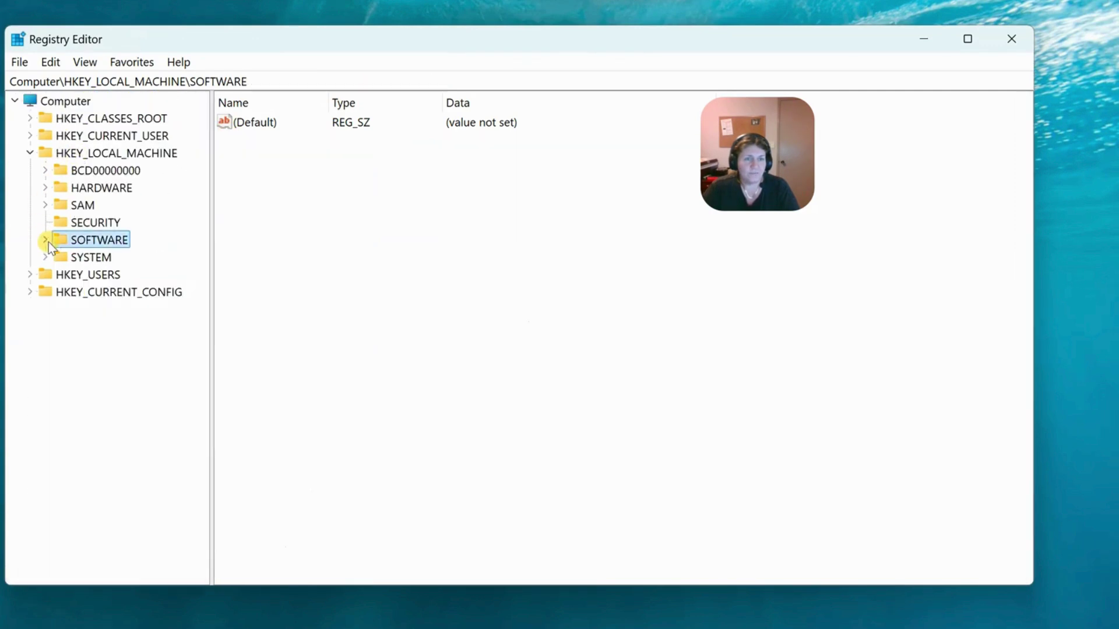
left_click(29, 152)
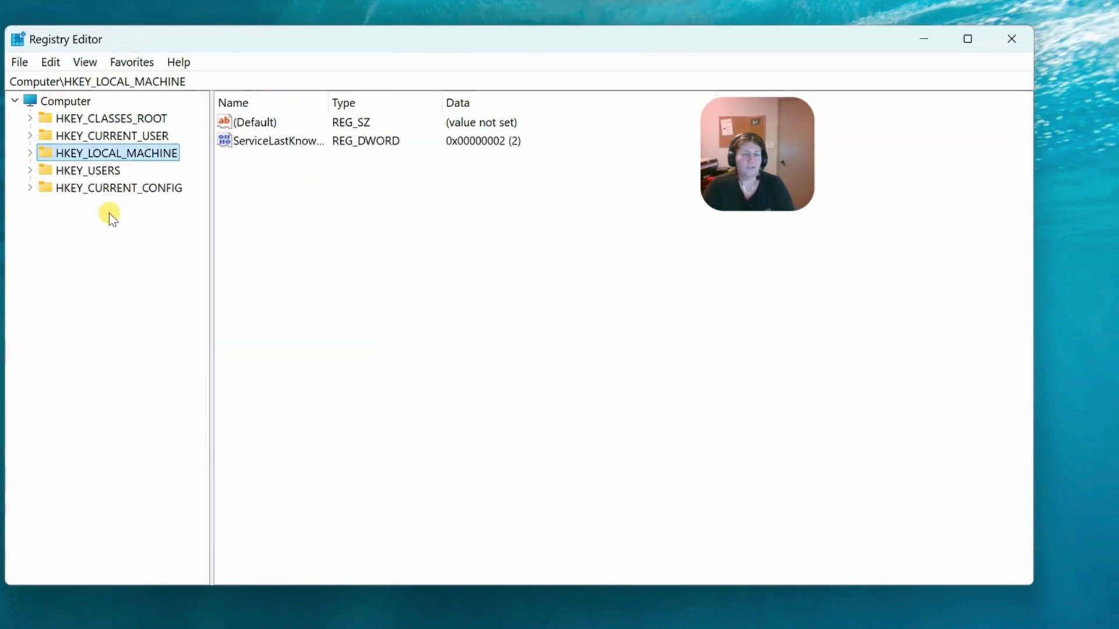
left_click(16, 101)
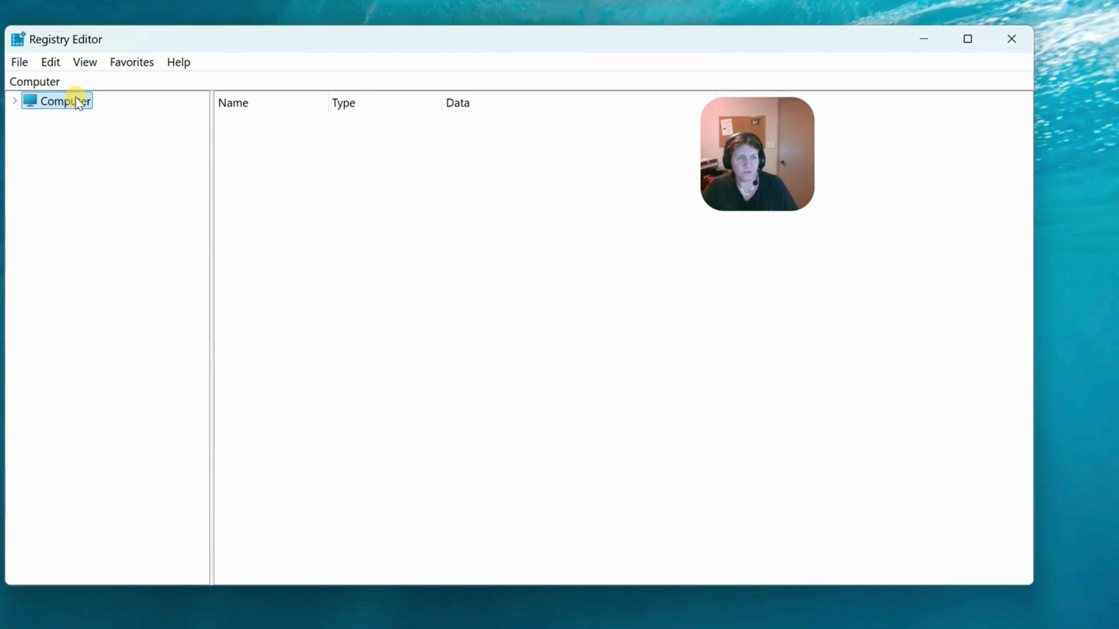
Expand Computer > HKEY_LOCAL_MACHINE > SOFTWARE > Microsoft in the registry tree.
left_click(15, 101)
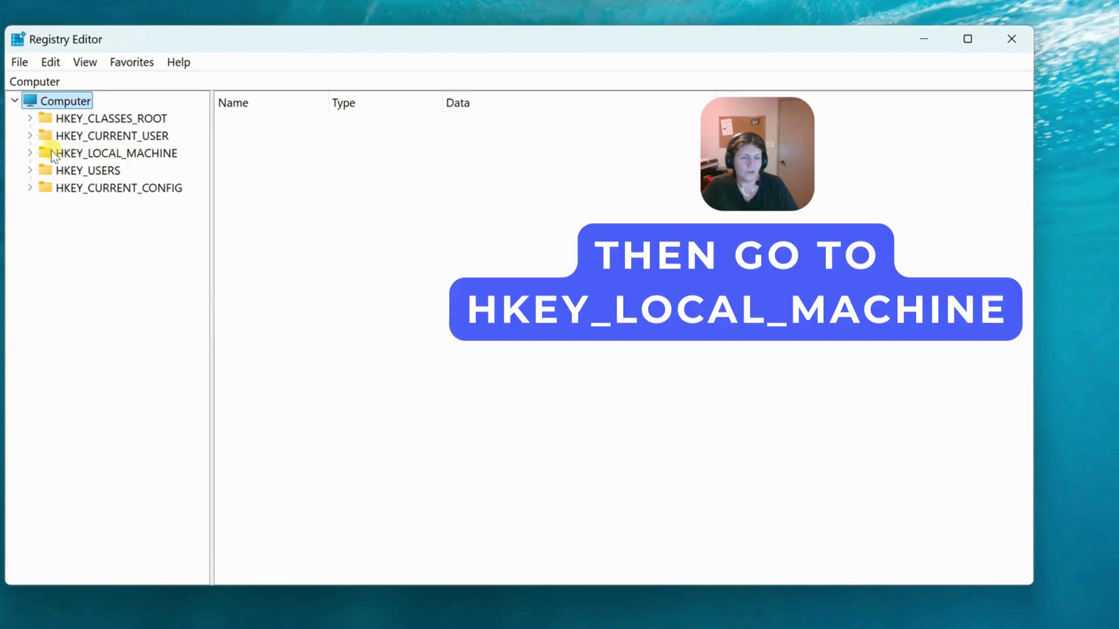
left_click(30, 153)
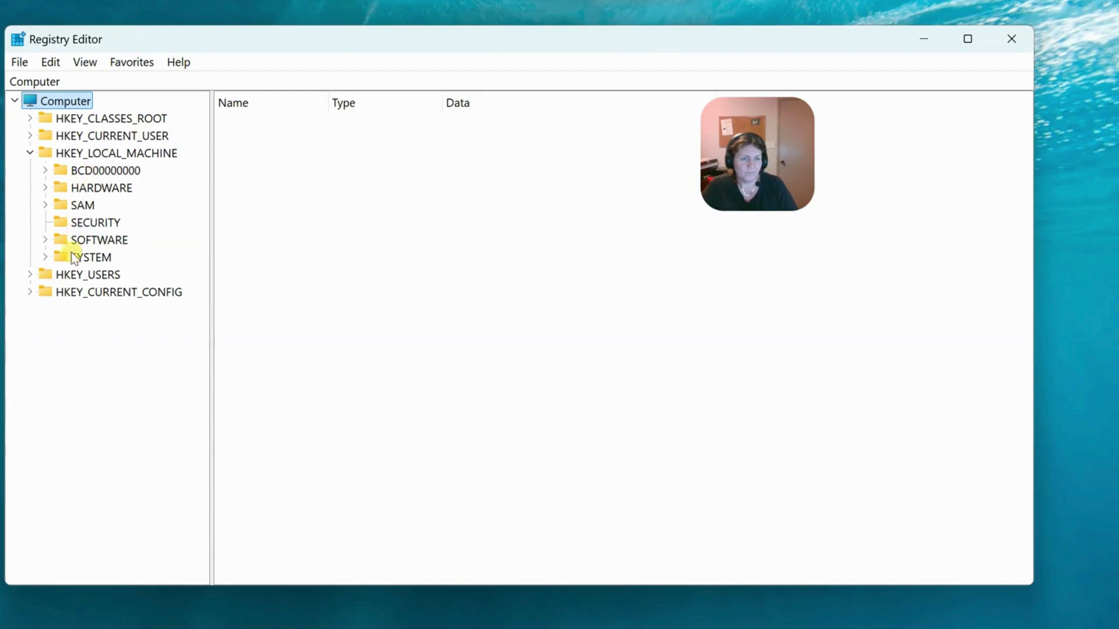
left_click(47, 240)
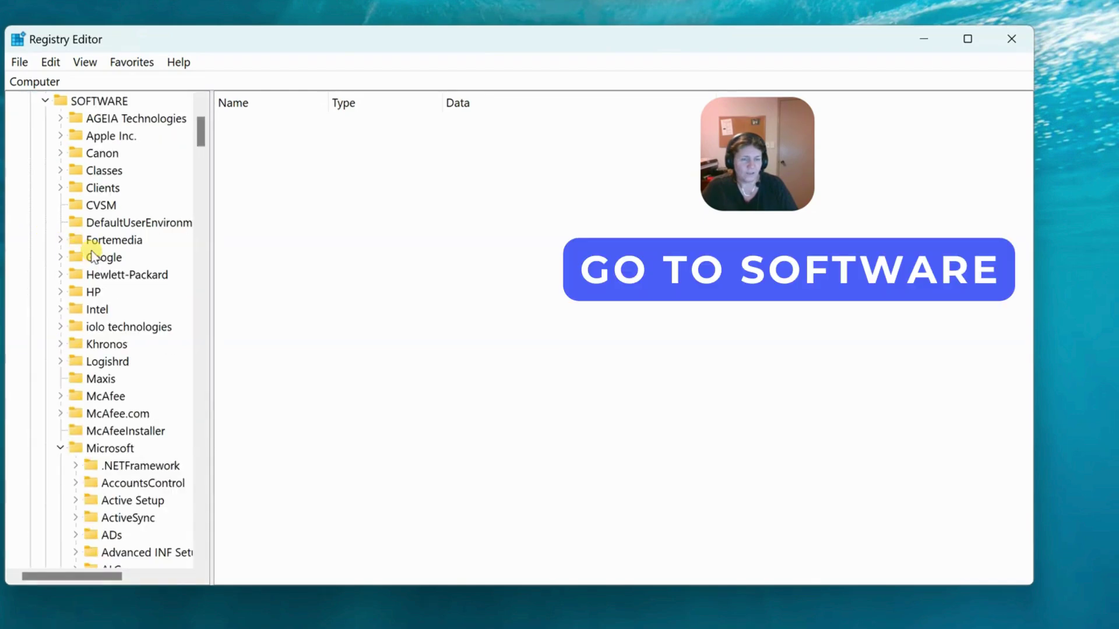
scroll(92, 257, "down", 2)
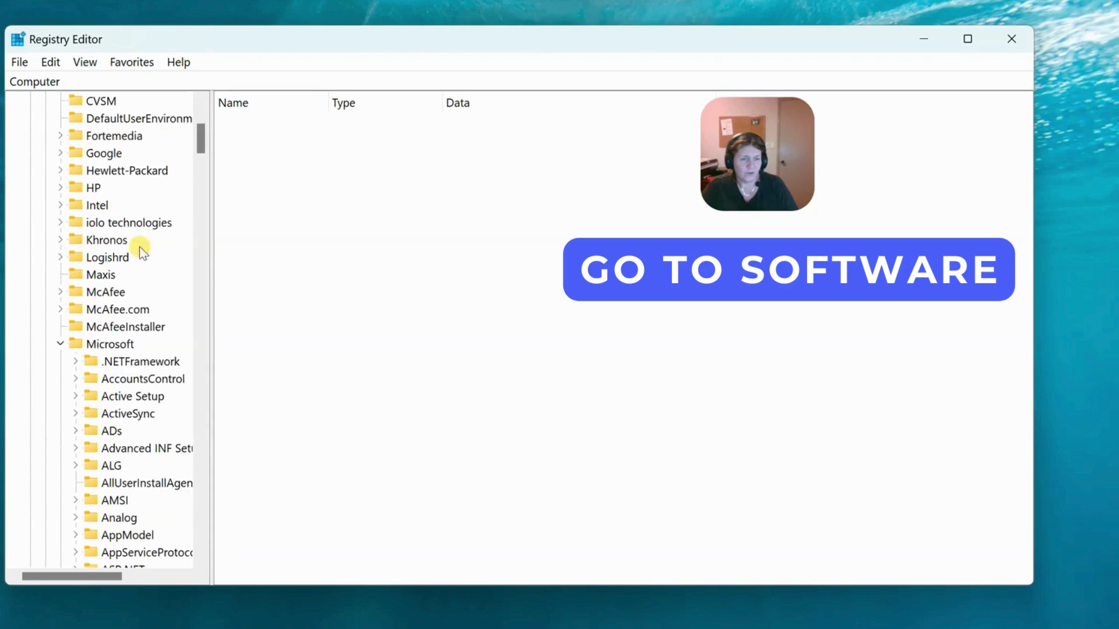
left_click(60, 343)
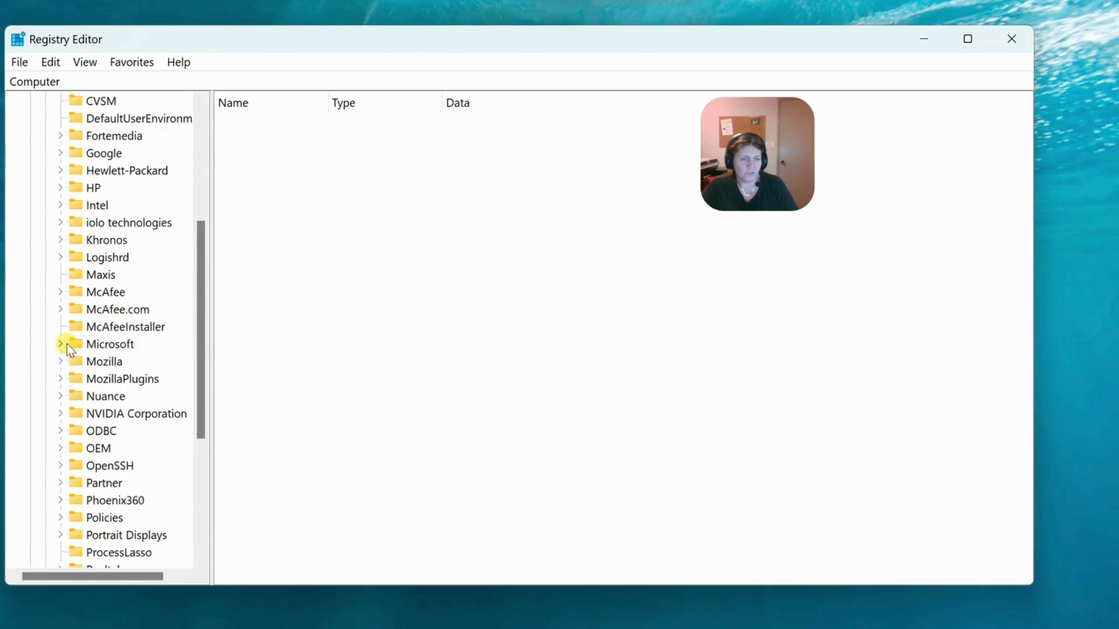
left_click(60, 344)
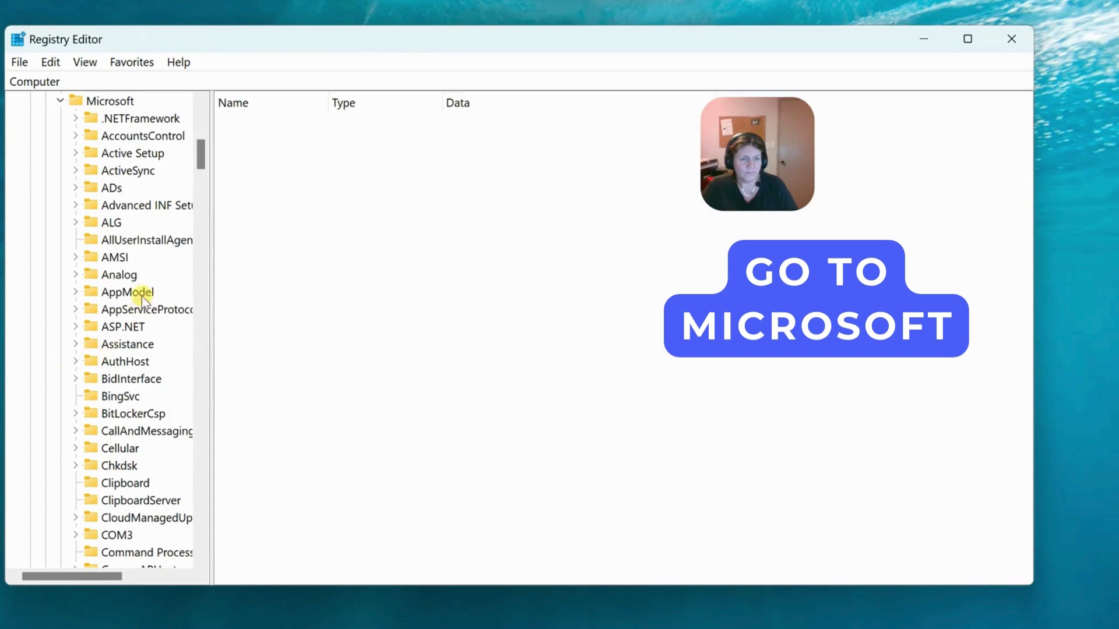
Select Windows NT\CurrentVersion to list its values, including CurrentBuild 22631 and DisplayVersion 23H2.
scroll(172, 306, "down", 5)
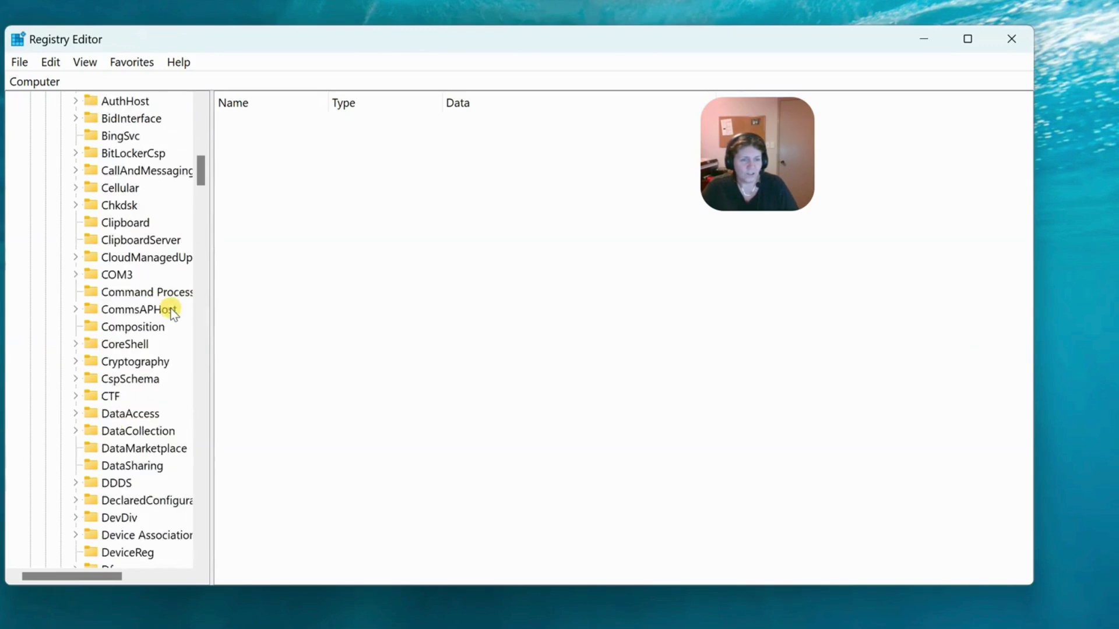
scroll(171, 309, "down", 8)
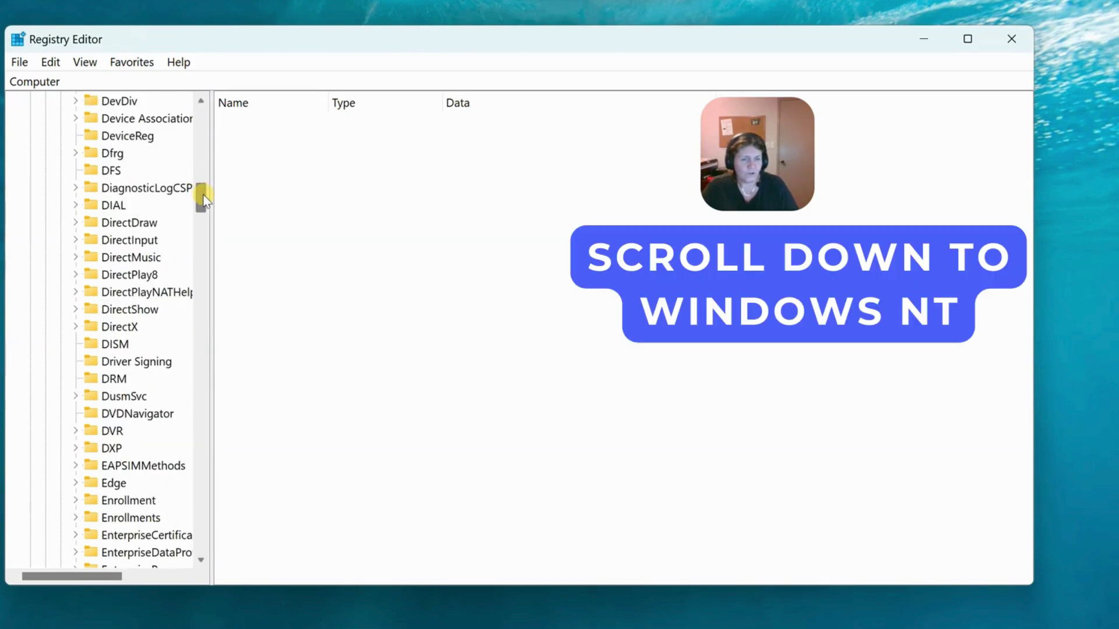
left_click_drag(204, 198, 204, 408)
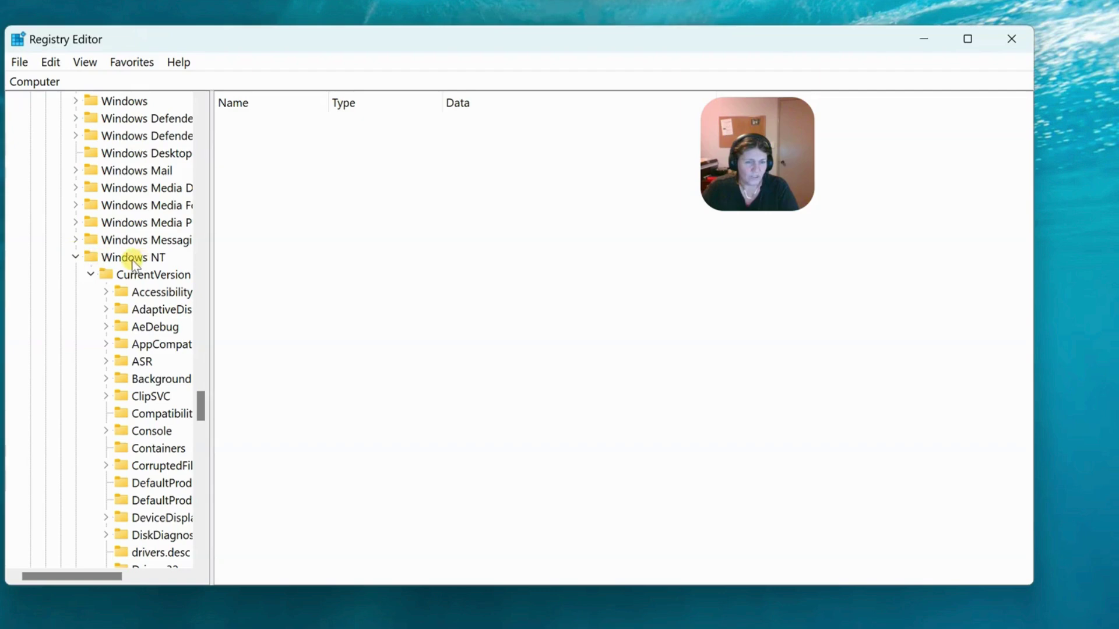
left_click(89, 275)
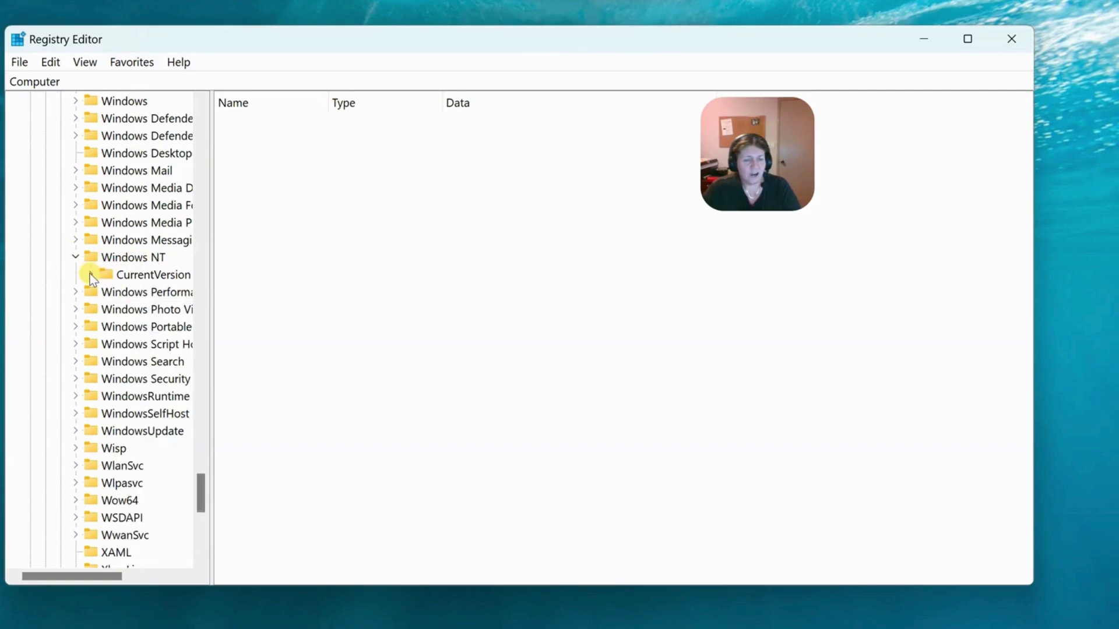
left_click(91, 275)
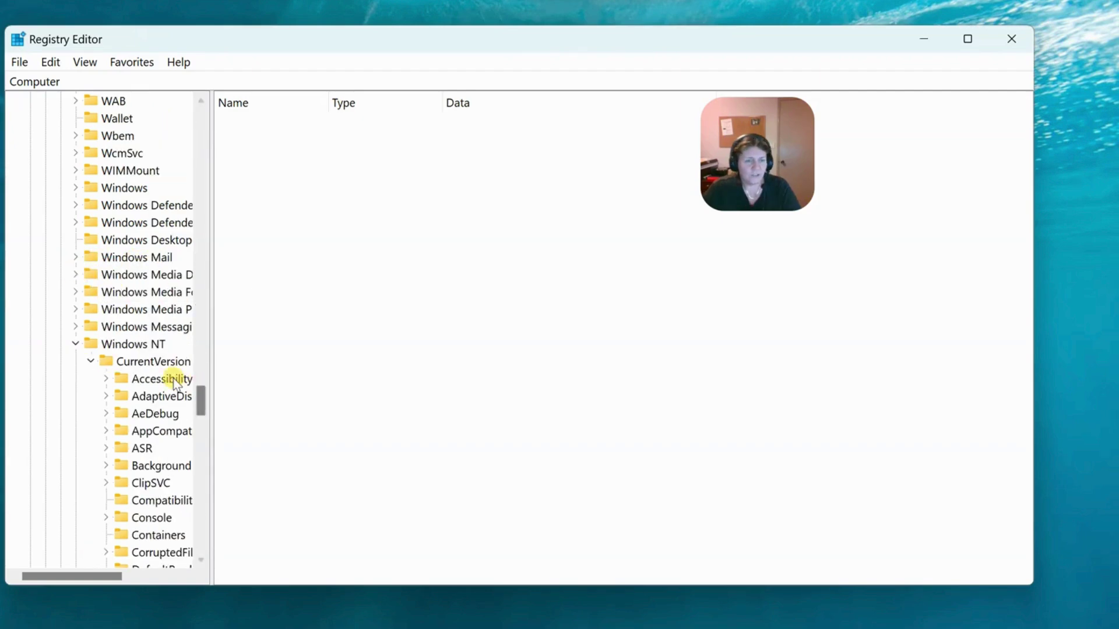
left_click(91, 361)
left_click(147, 362)
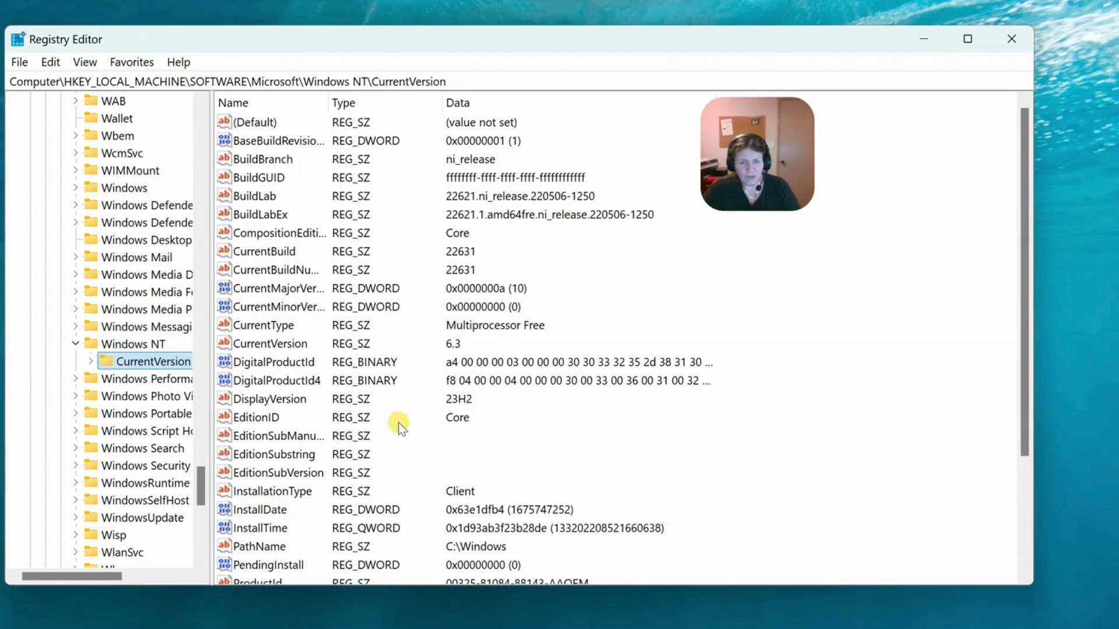
scroll(611, 378, "down", 2)
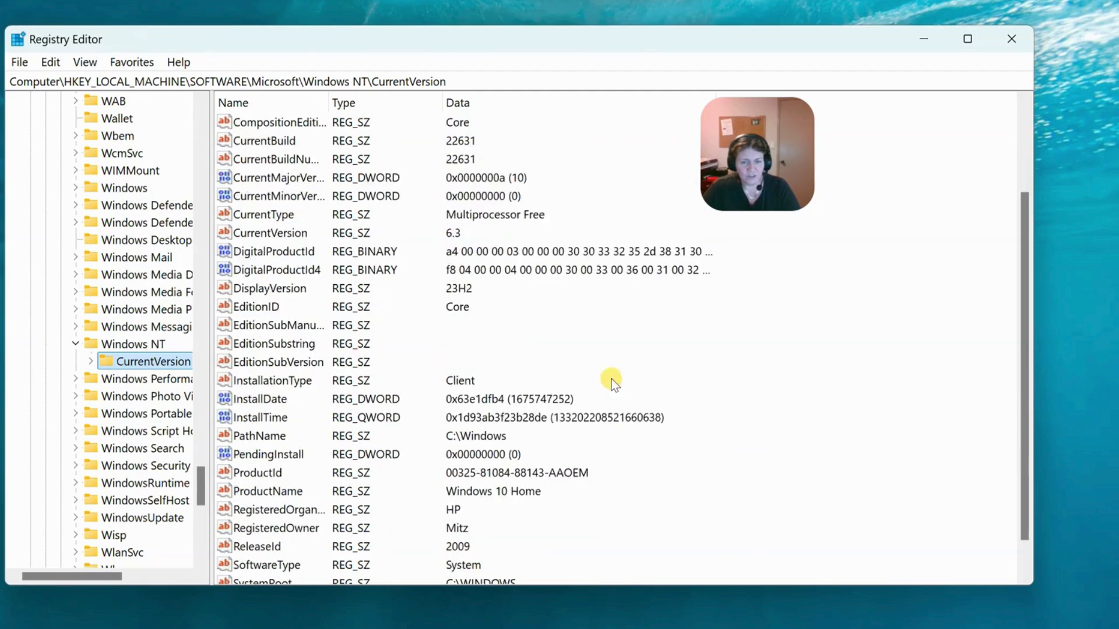
scroll(604, 366, "down", 1)
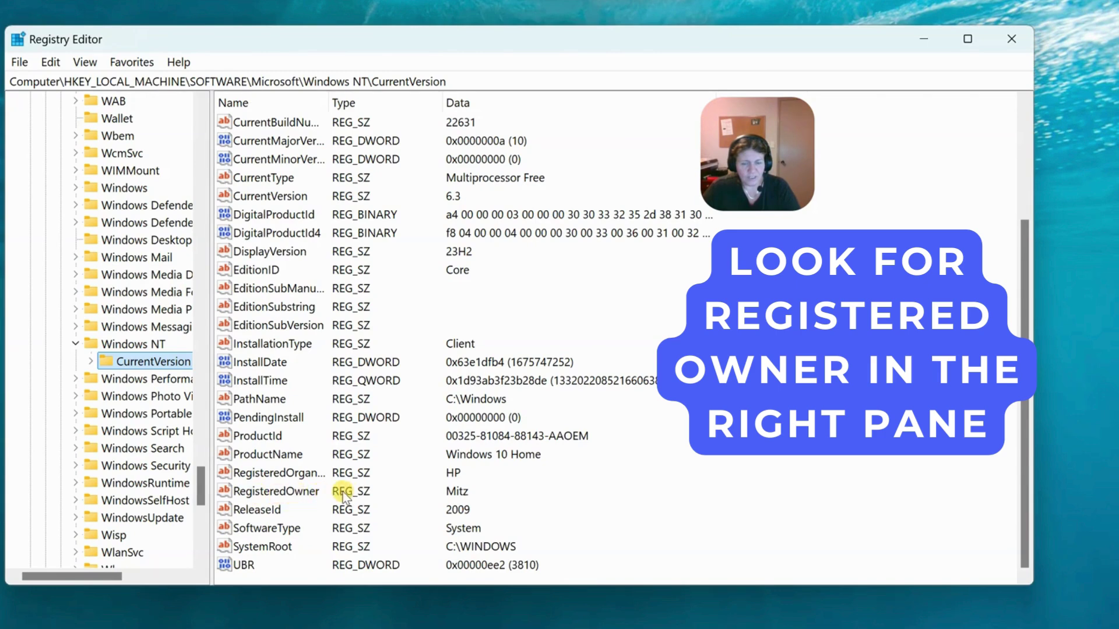
left_click(299, 492)
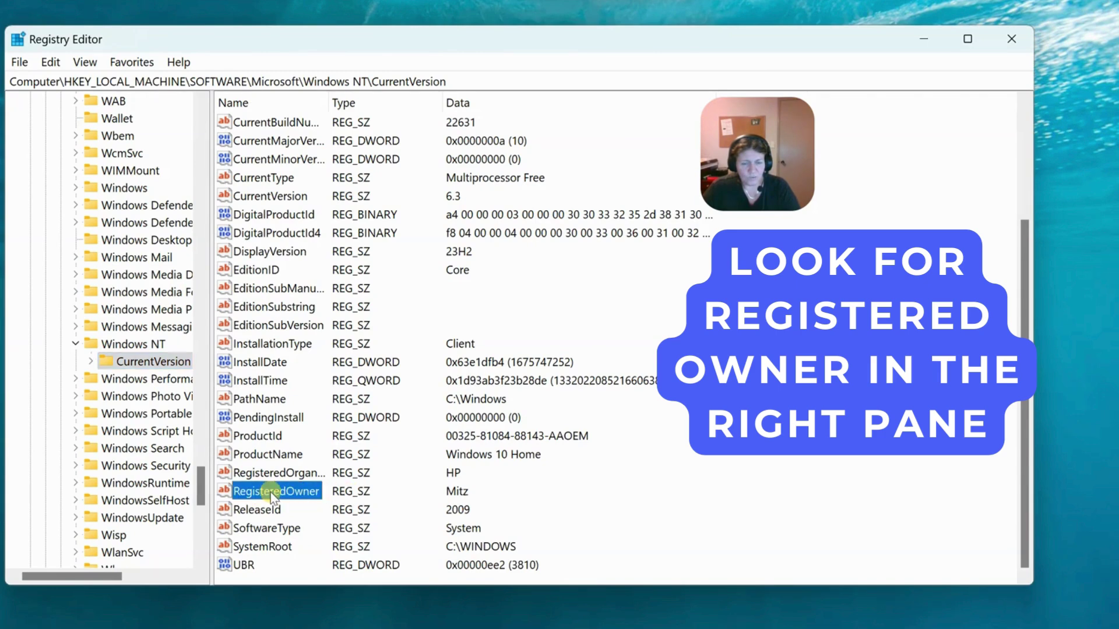
right_click(290, 492)
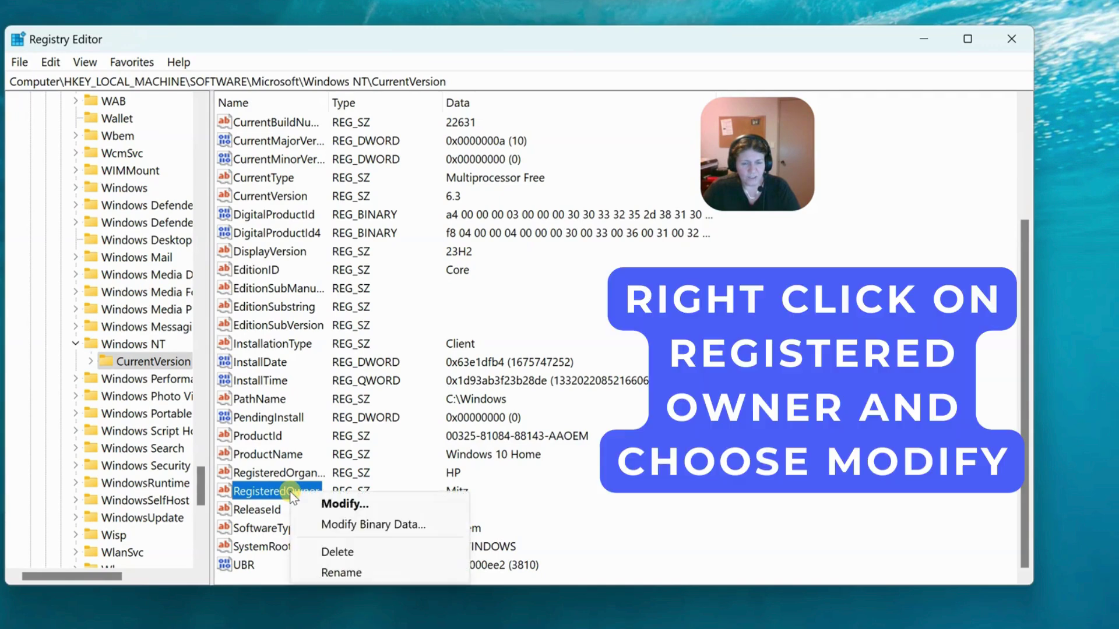
left_click(355, 506)
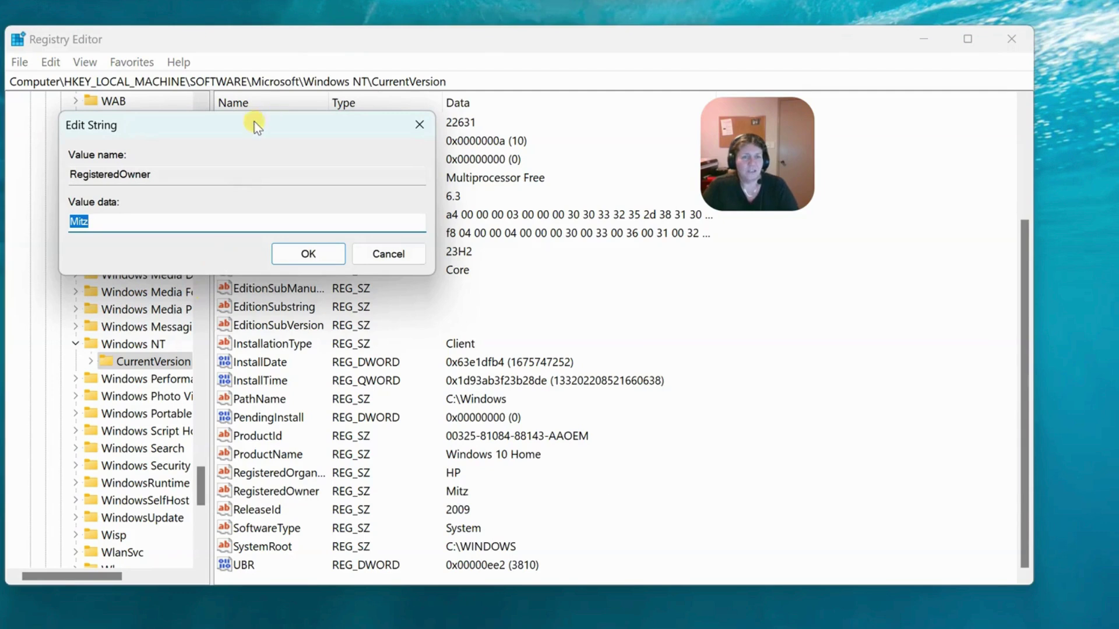
left_click_drag(217, 125, 462, 221)
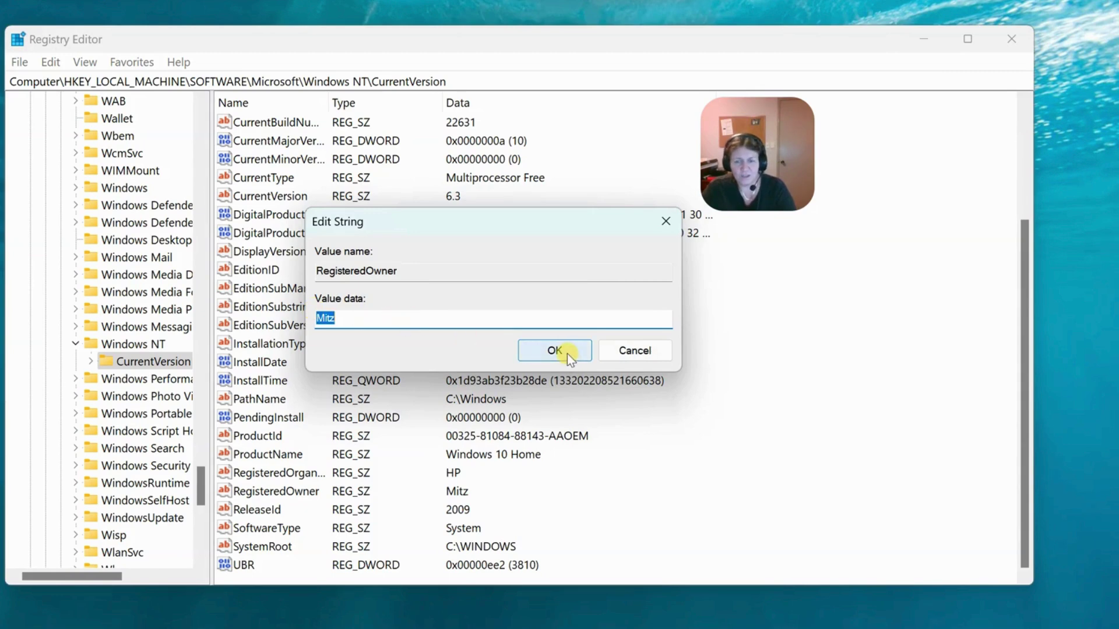
left_click(641, 351)
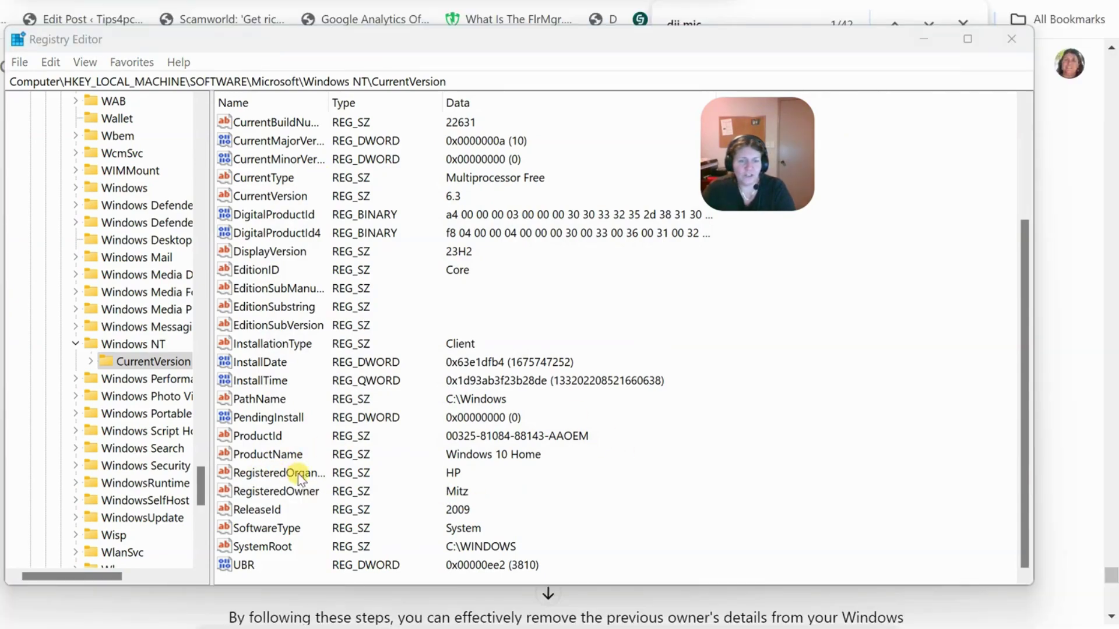
left_click(265, 473)
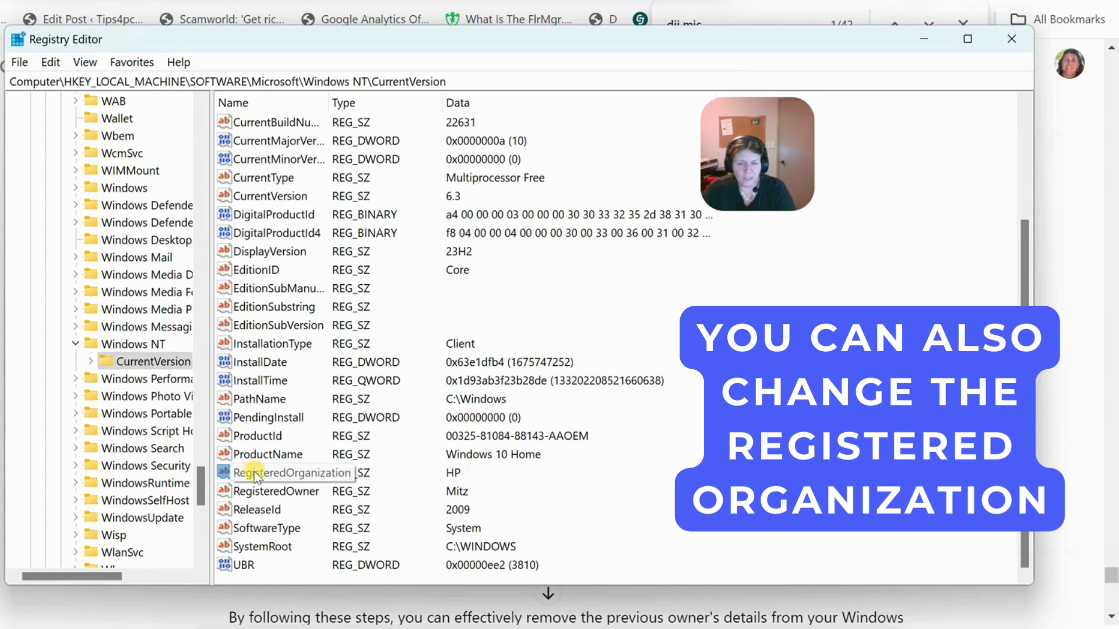
right_click(295, 472)
left_click(366, 486)
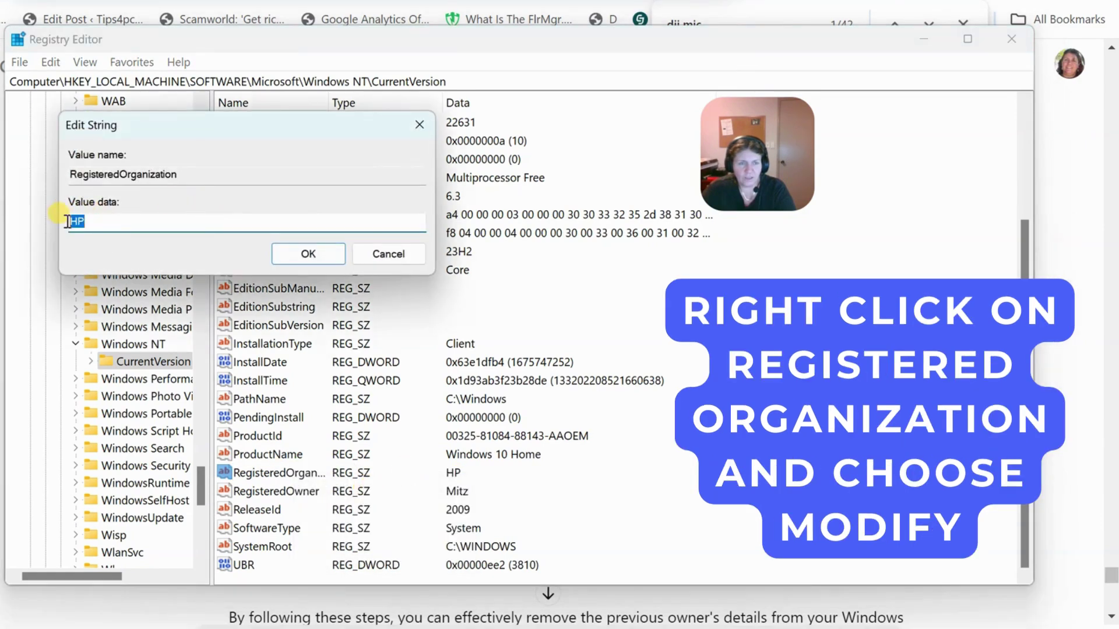
type("h")
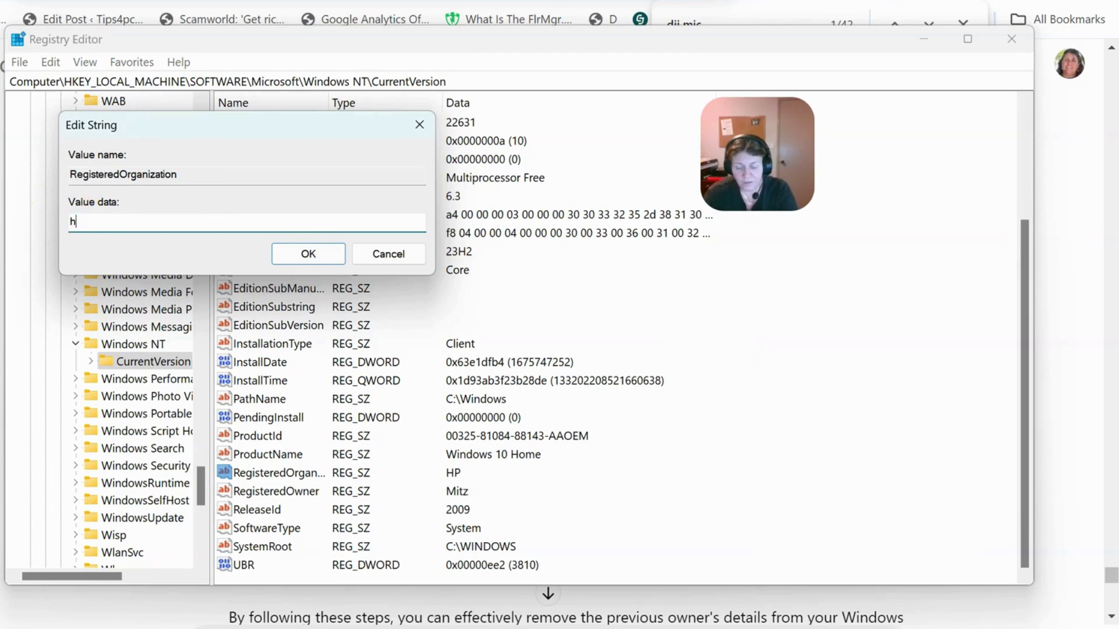
type("ttp")
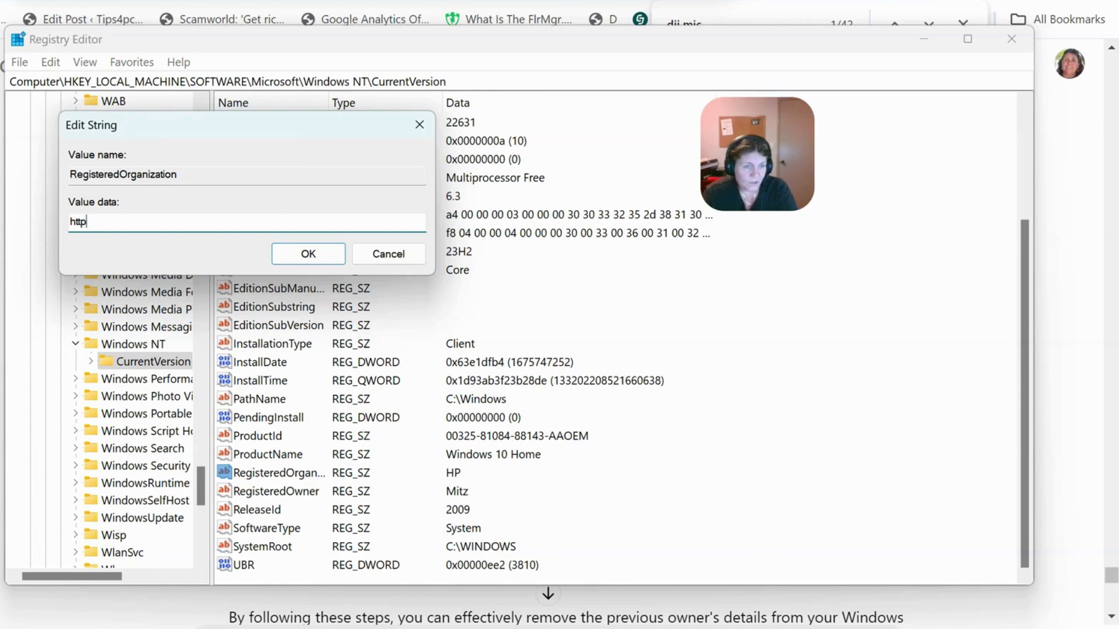
key("BackSpace")
key("BackSpace")
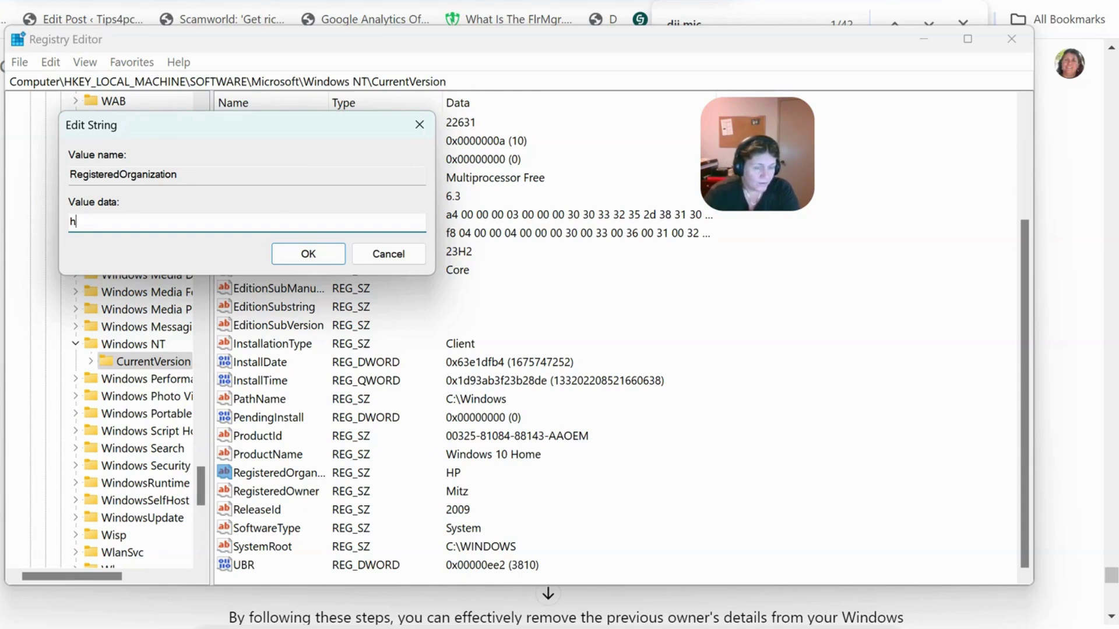
type("tp:")
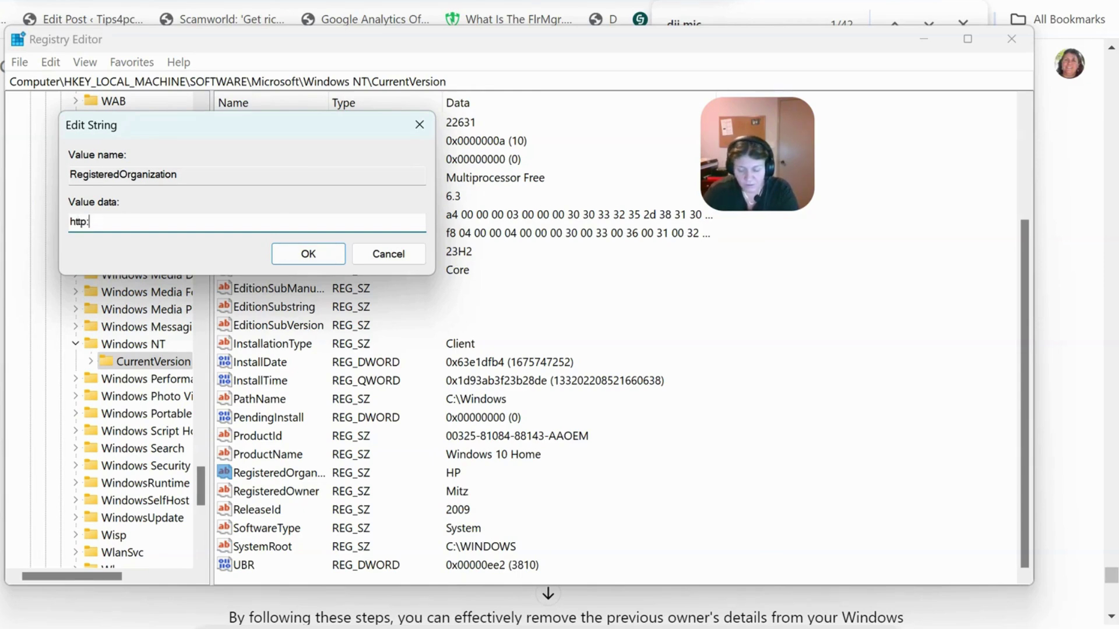
type("//ww")
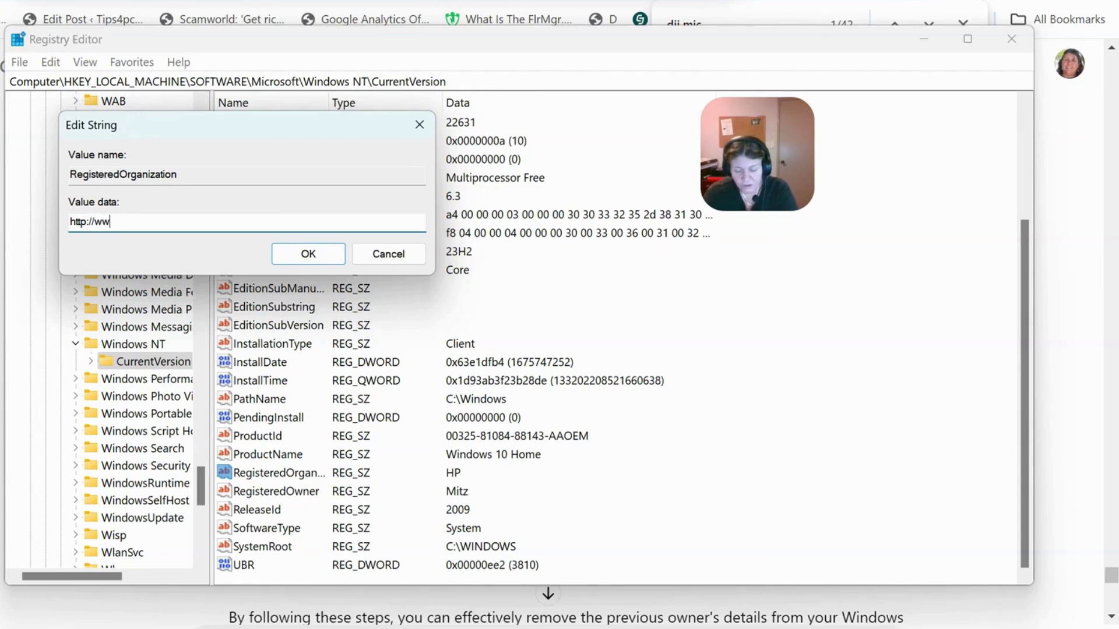
type("w.t")
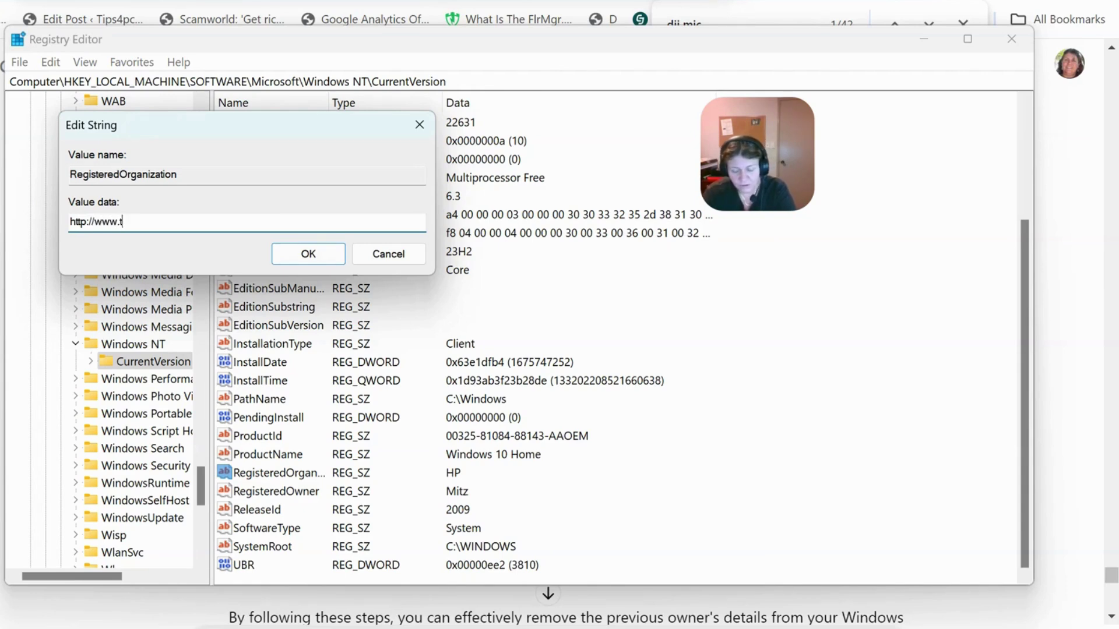
type("echtips")
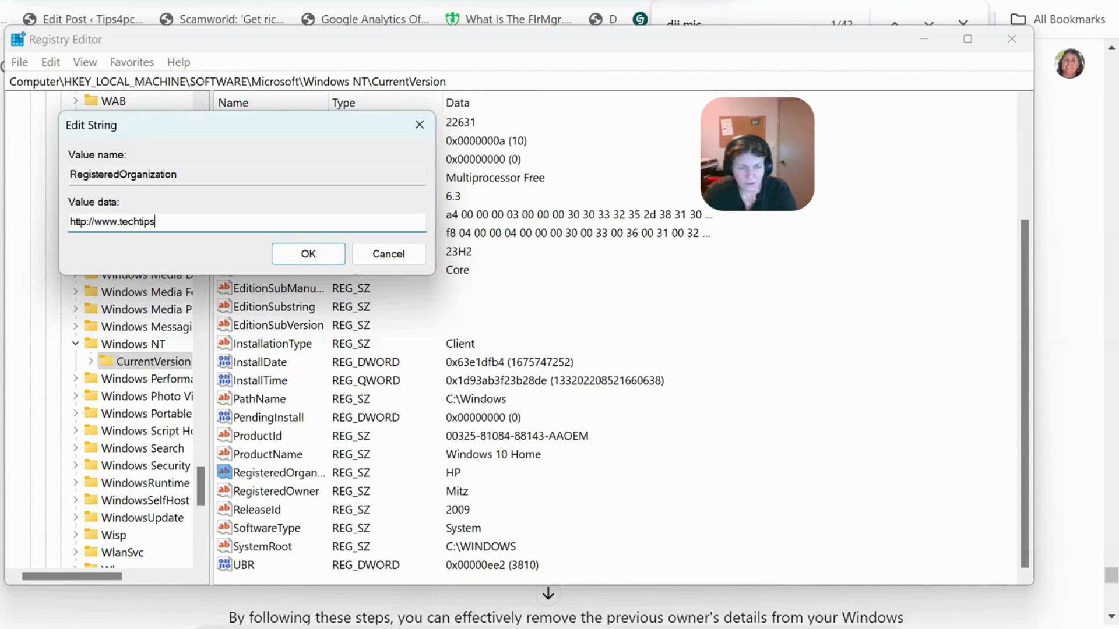
key("BackSpace")
key("BackSpace")
key("BackSpace")
key("BackSpace")
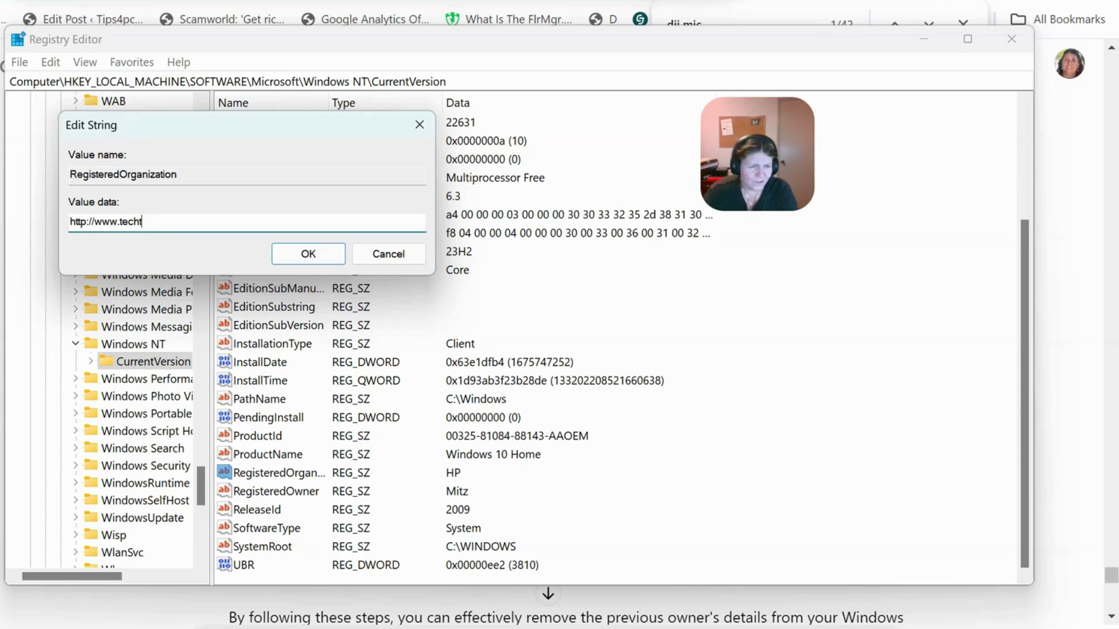
type("p")
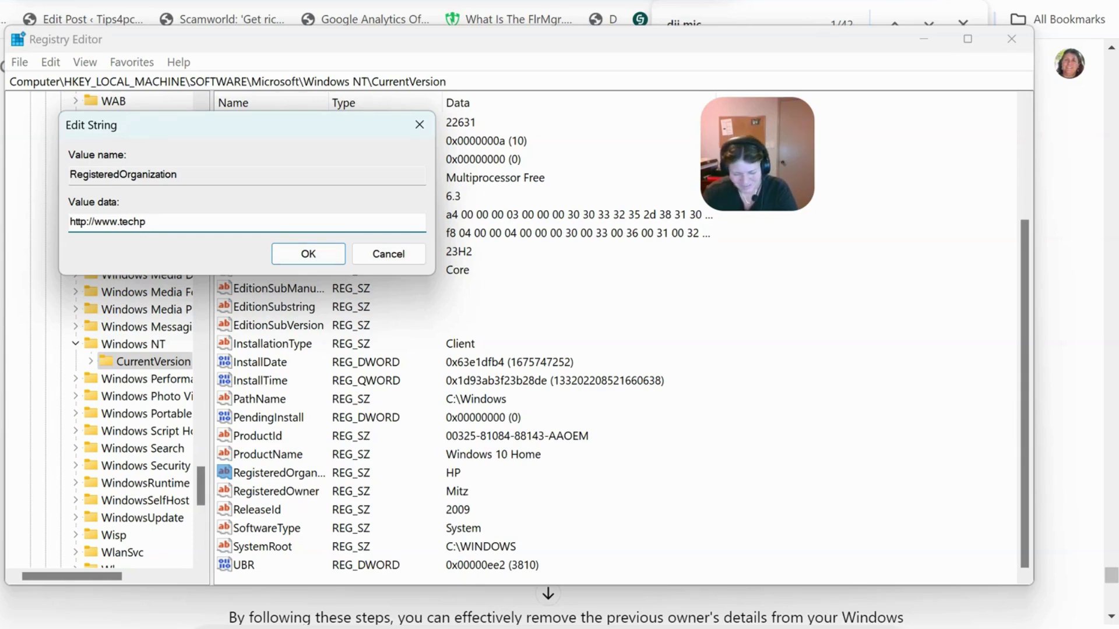
type("ctips.com")
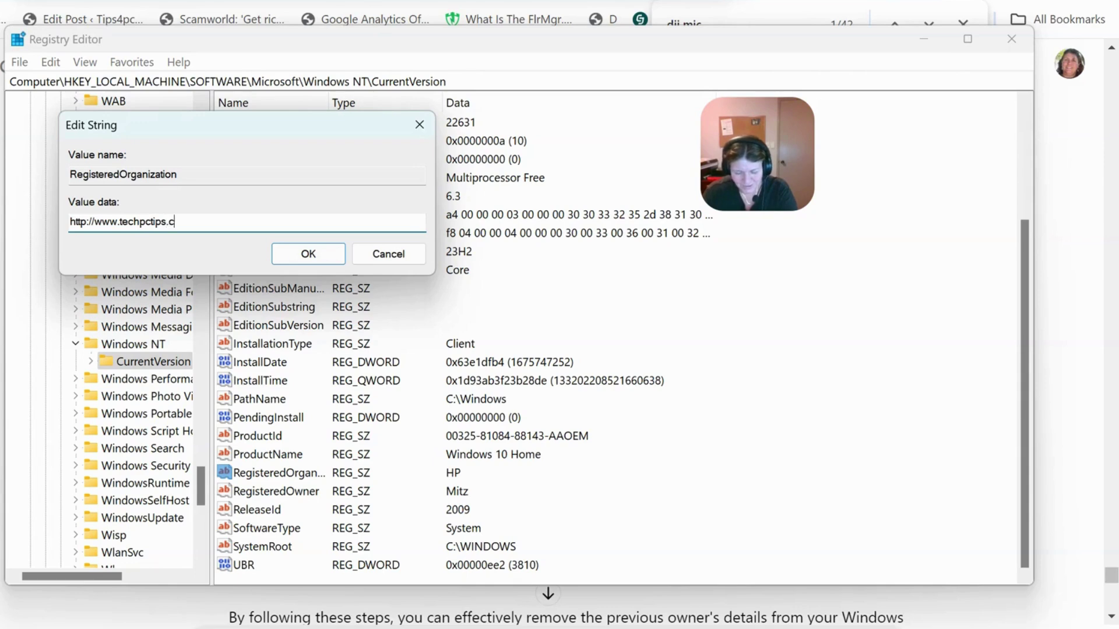
left_click(308, 254)
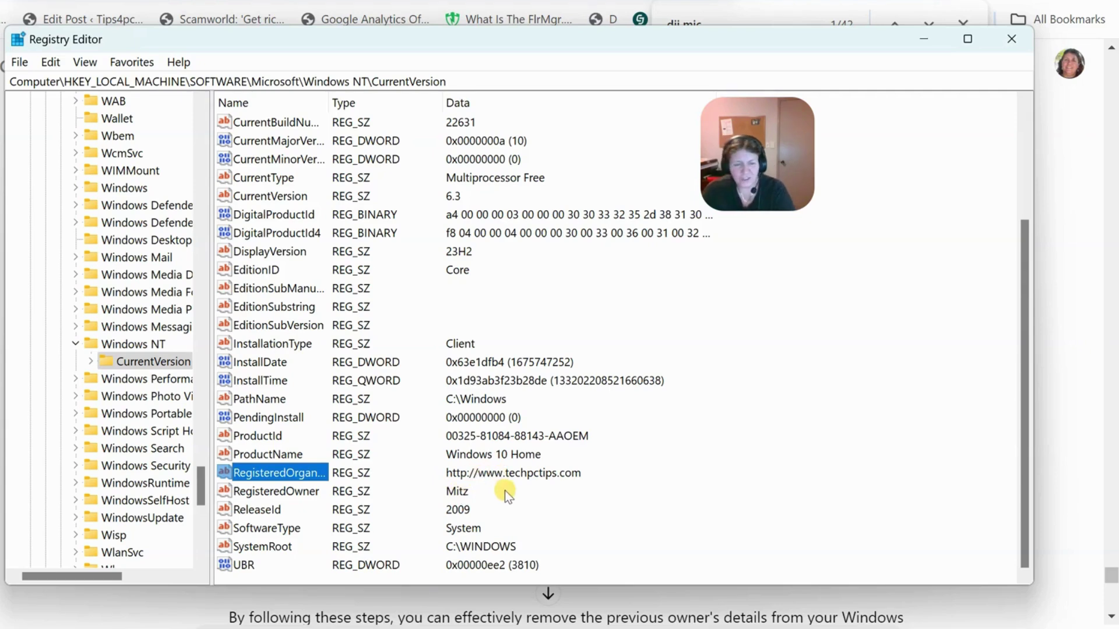
scroll(595, 461, "up", 1)
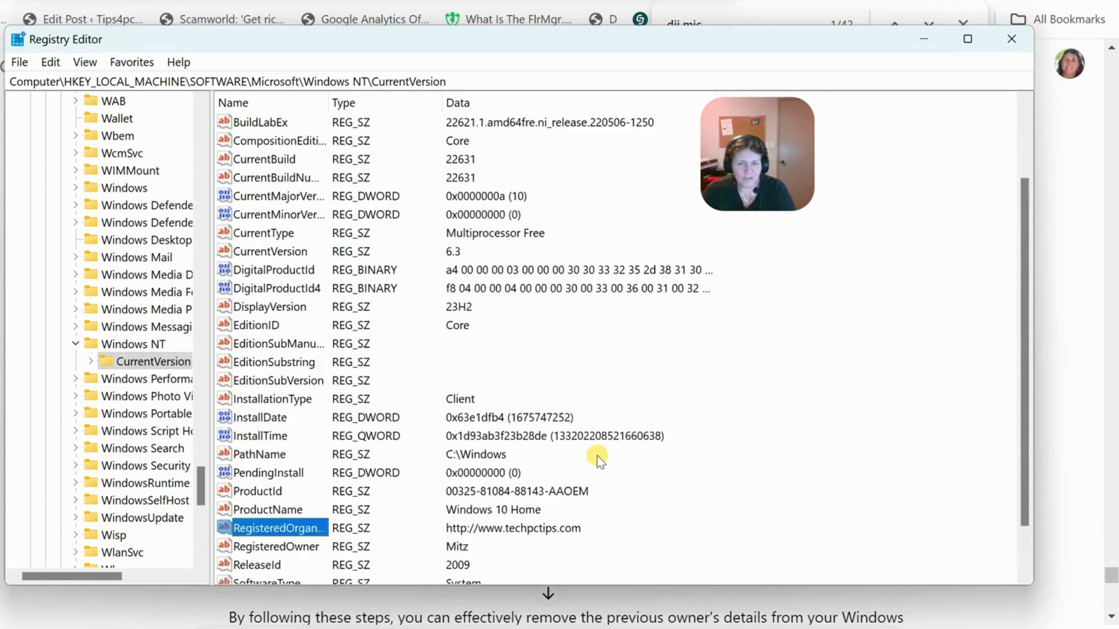
scroll(600, 466, "down", 1)
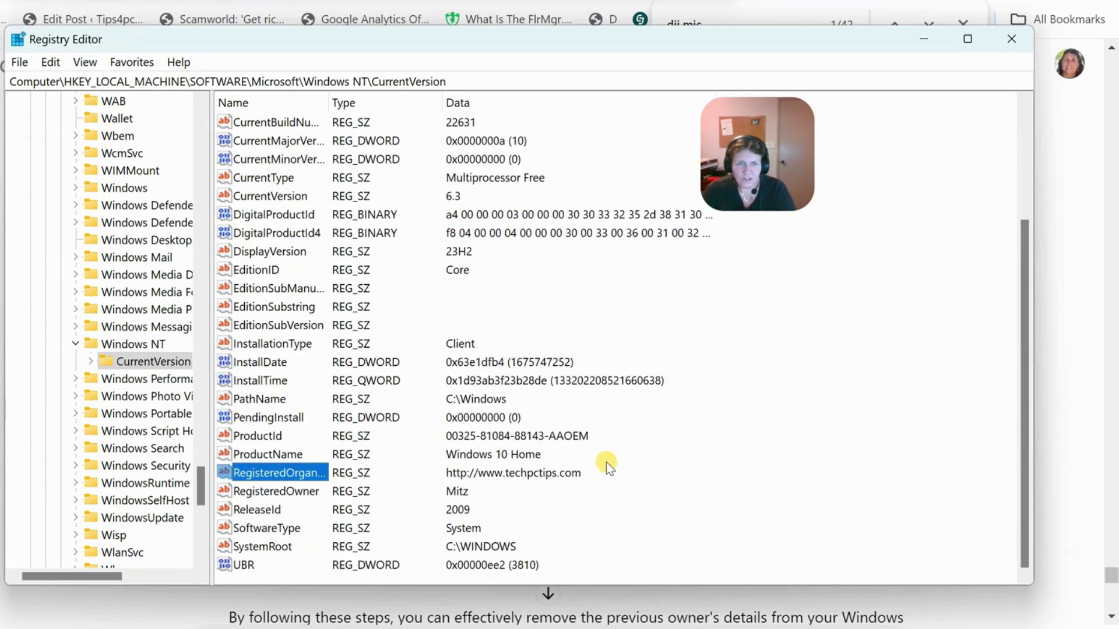